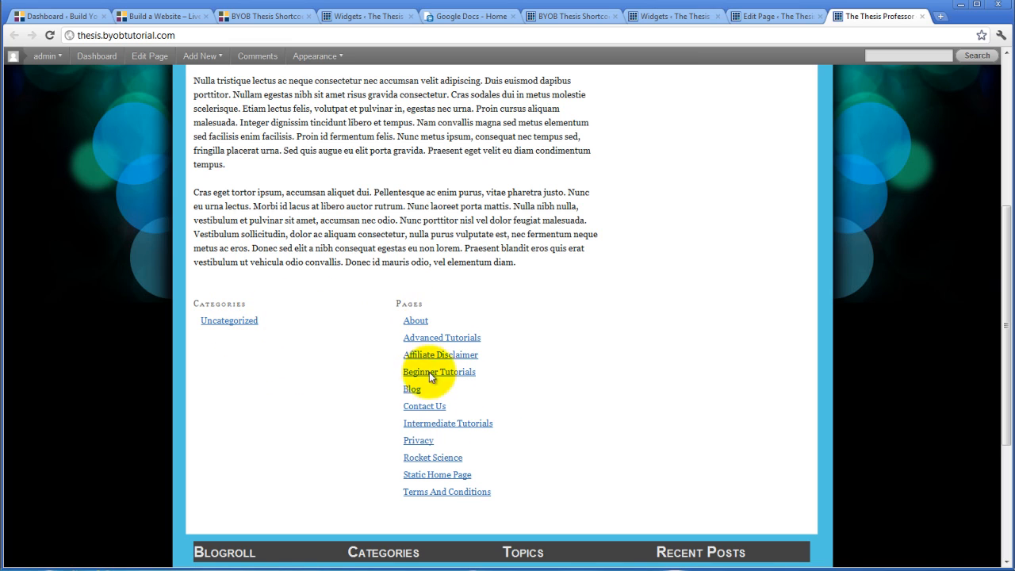
Add a Pages widget to Sidebar 1 below the Text widget and save it with its default settings.
{"action": "scroll", "coordinate": [585, 412], "scroll_direction": "up", "scroll_amount": 2}
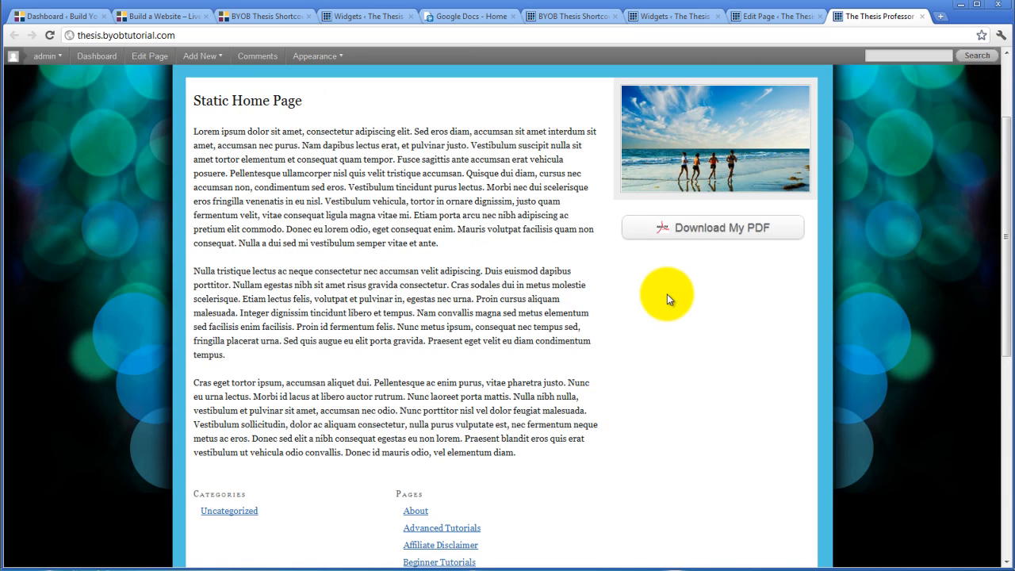
{"action": "scroll", "coordinate": [668, 294], "scroll_direction": "up", "scroll_amount": 2}
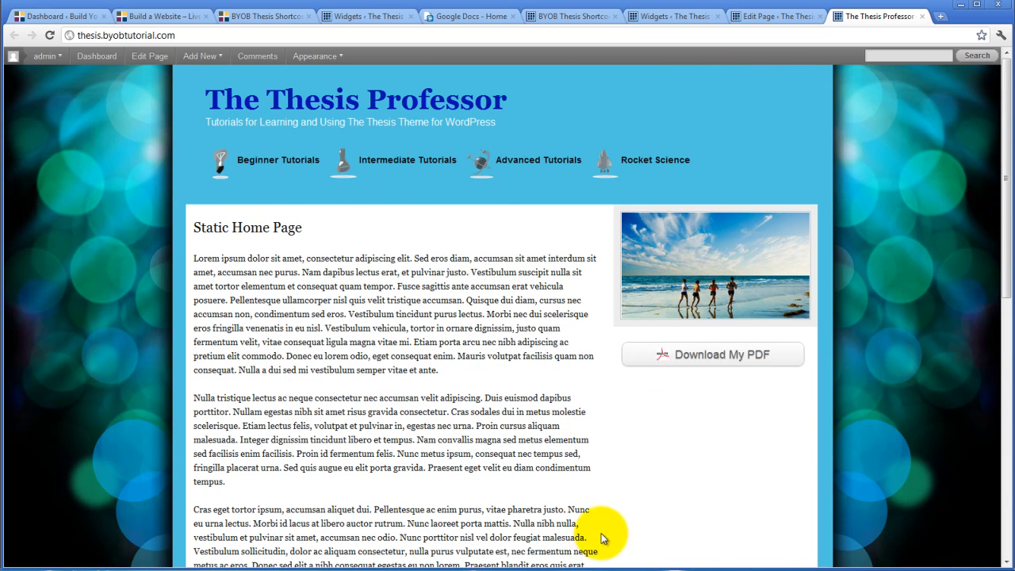
{"action": "scroll", "coordinate": [602, 534], "scroll_direction": "down", "scroll_amount": 2}
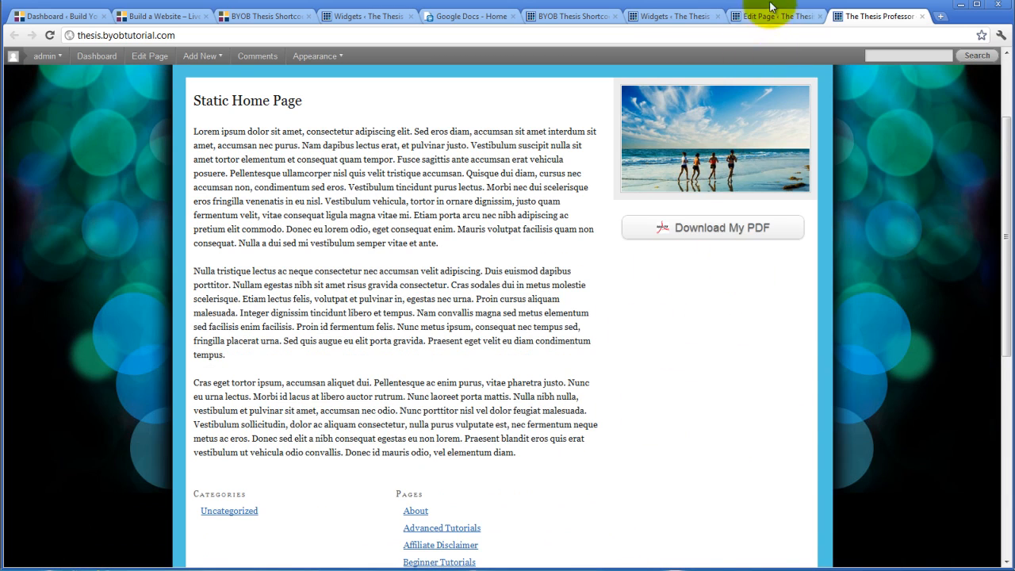
{"action": "left_click", "coordinate": [675, 15]}
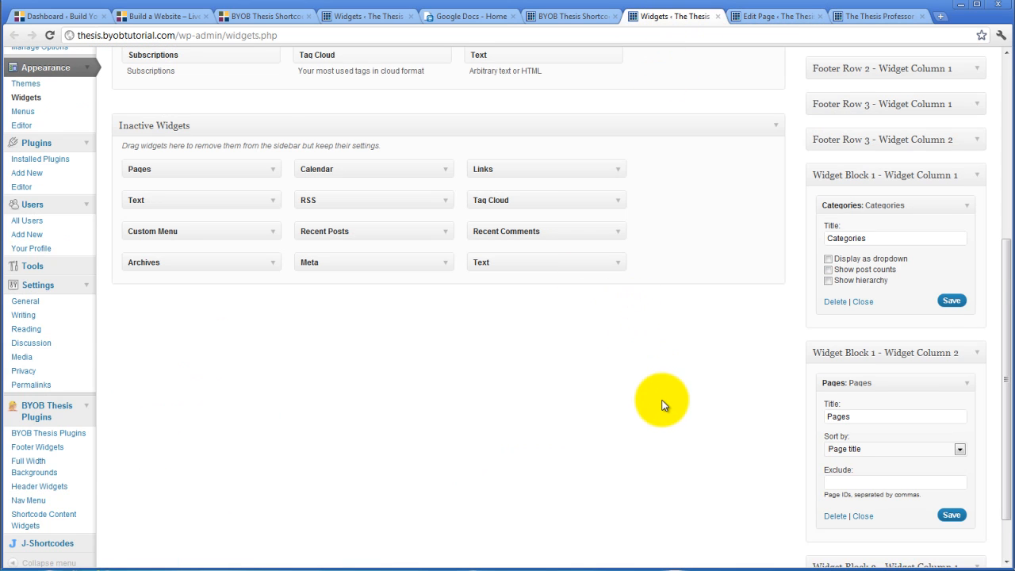
{"action": "scroll", "coordinate": [664, 403], "scroll_direction": "up", "scroll_amount": 3}
{"action": "scroll", "coordinate": [619, 326], "scroll_direction": "up", "scroll_amount": 2}
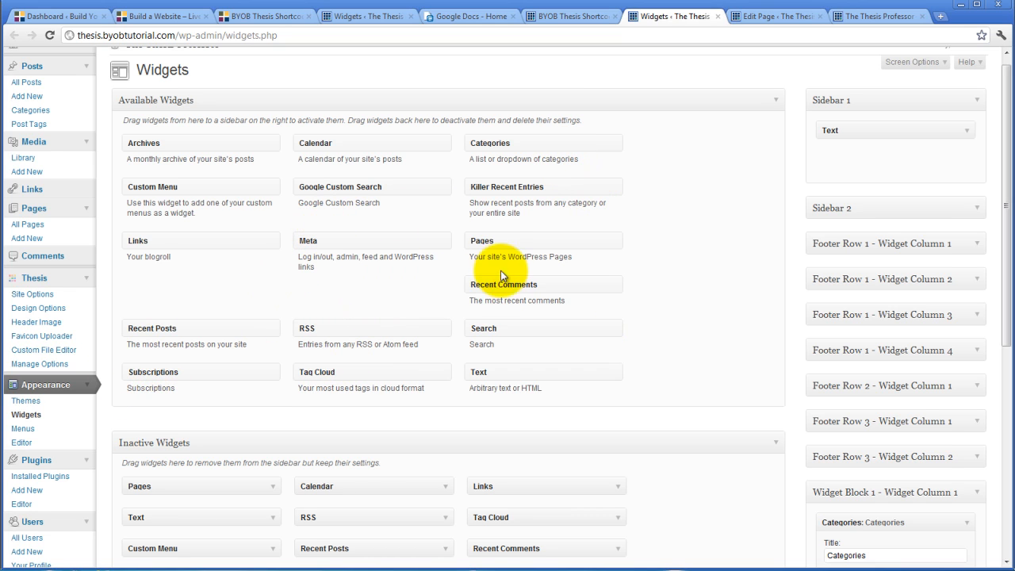
{"action": "left_click_drag", "start_coordinate": [487, 243], "coordinate": [860, 163]}
{"action": "left_click", "coordinate": [847, 200]}
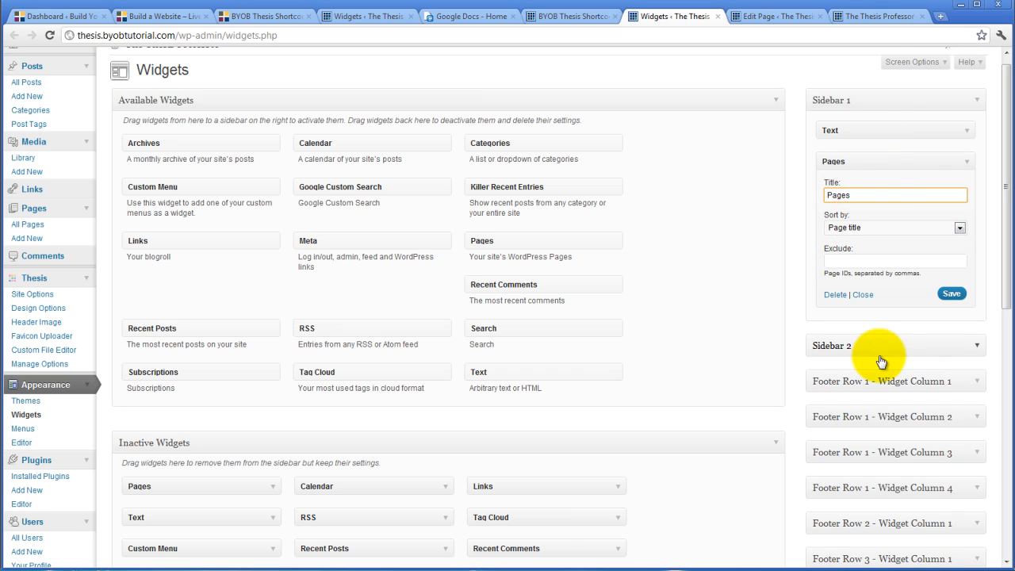
{"action": "left_click", "coordinate": [952, 293]}
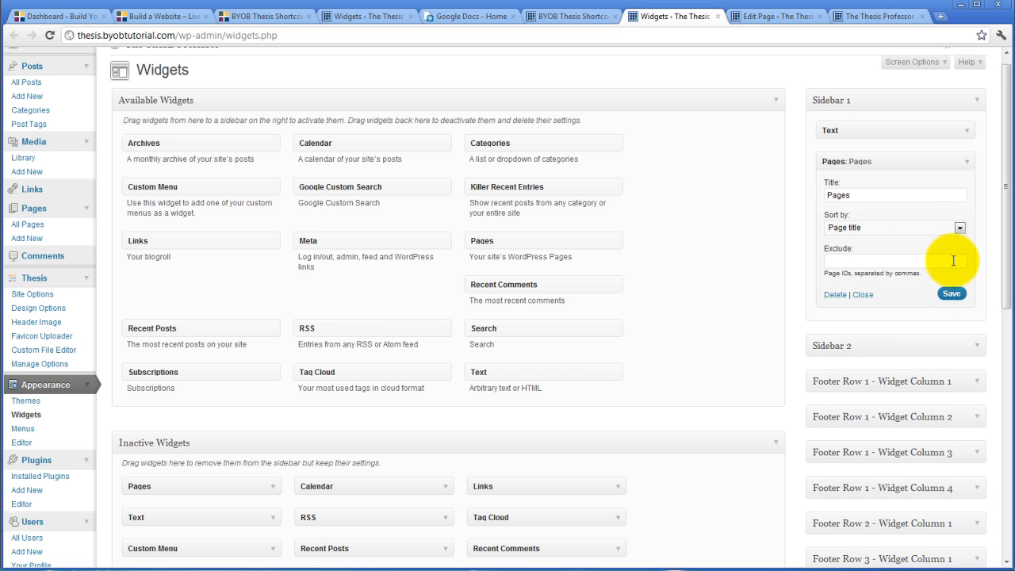
Reload the site's home page and compare the sidebar's Pages list with the Pages list below the page content.
{"action": "left_click", "coordinate": [856, 16]}
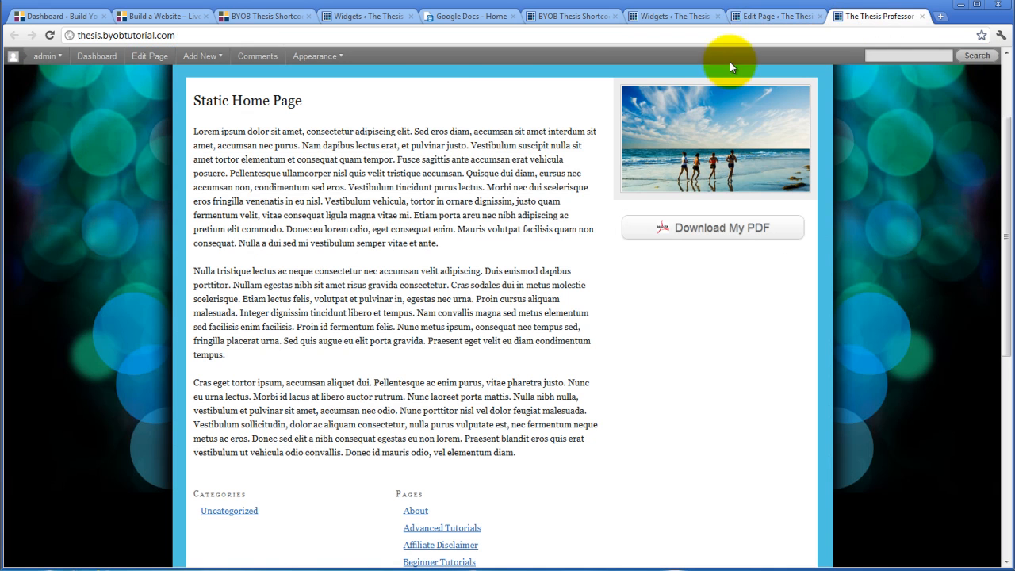
{"action": "left_click", "coordinate": [49, 35]}
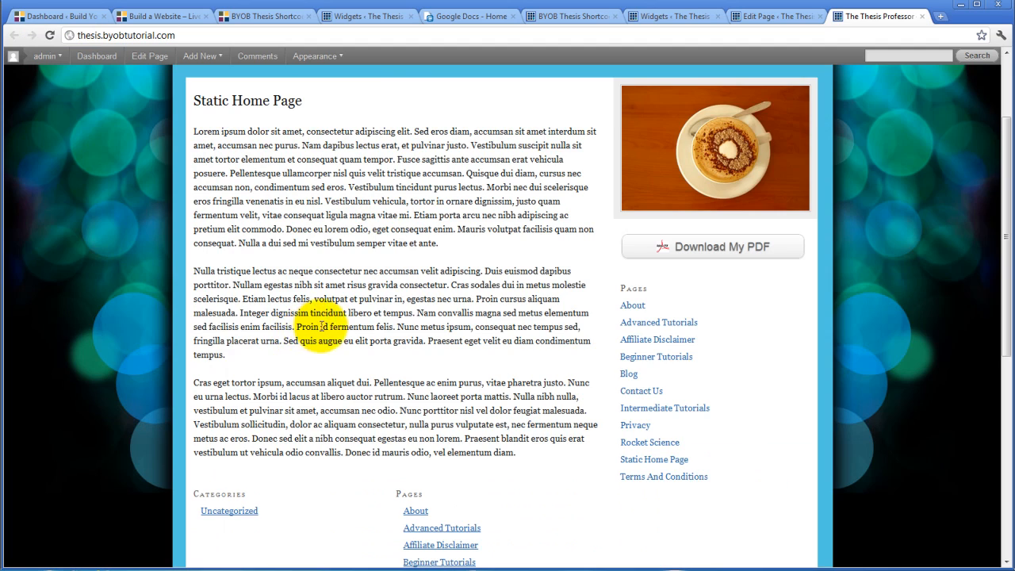
{"action": "scroll", "coordinate": [566, 342], "scroll_direction": "down", "scroll_amount": 3}
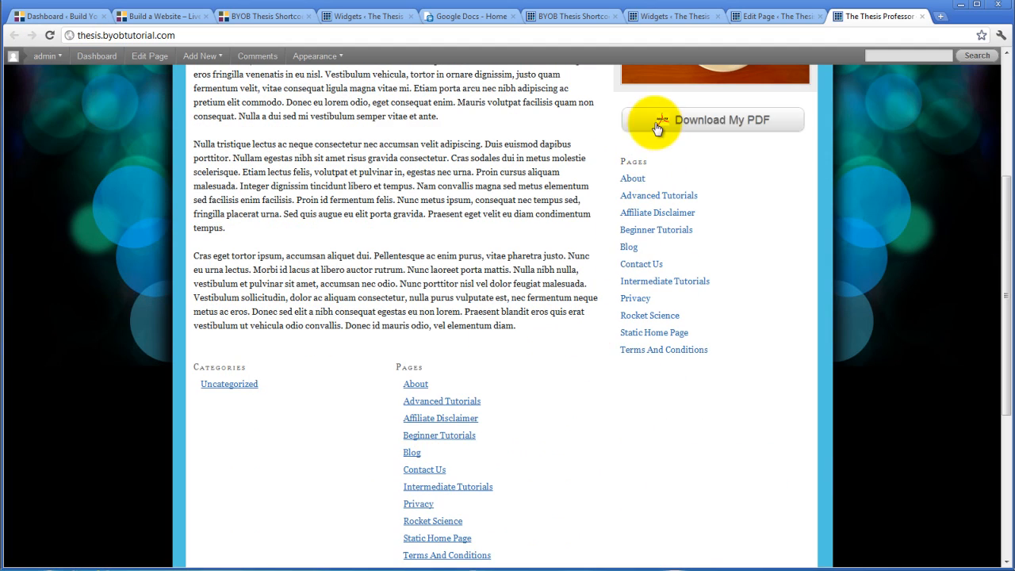
{"action": "scroll", "coordinate": [382, 486], "scroll_direction": "down", "scroll_amount": 2}
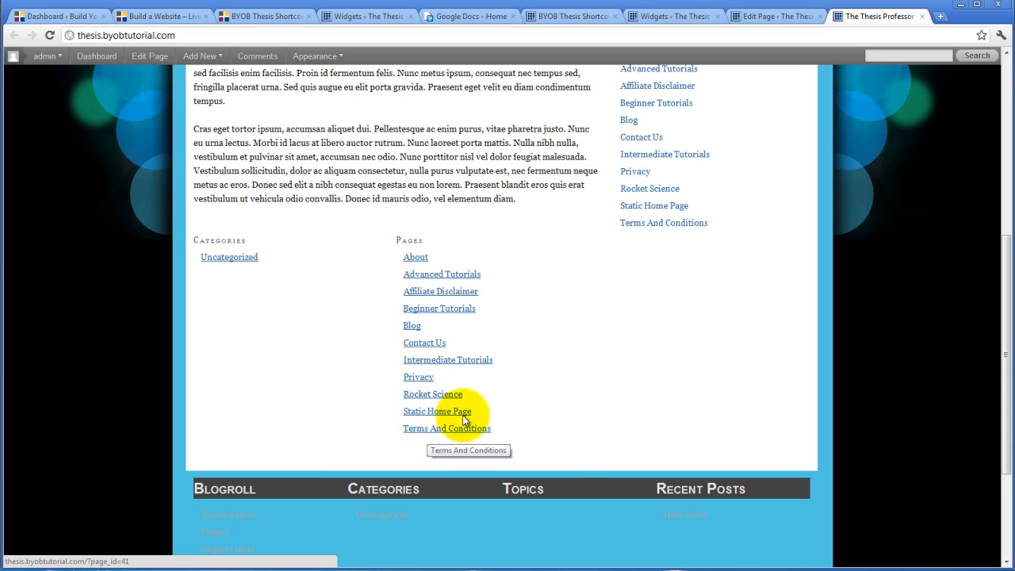
{"action": "scroll", "coordinate": [539, 359], "scroll_direction": "up", "scroll_amount": 1}
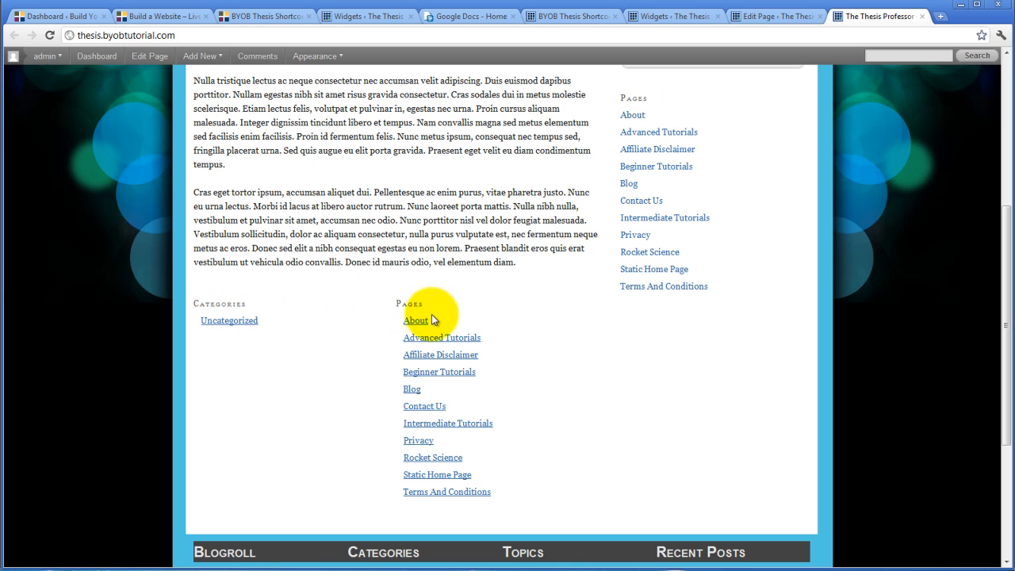
{"action": "scroll", "coordinate": [531, 310], "scroll_direction": "down", "scroll_amount": 1}
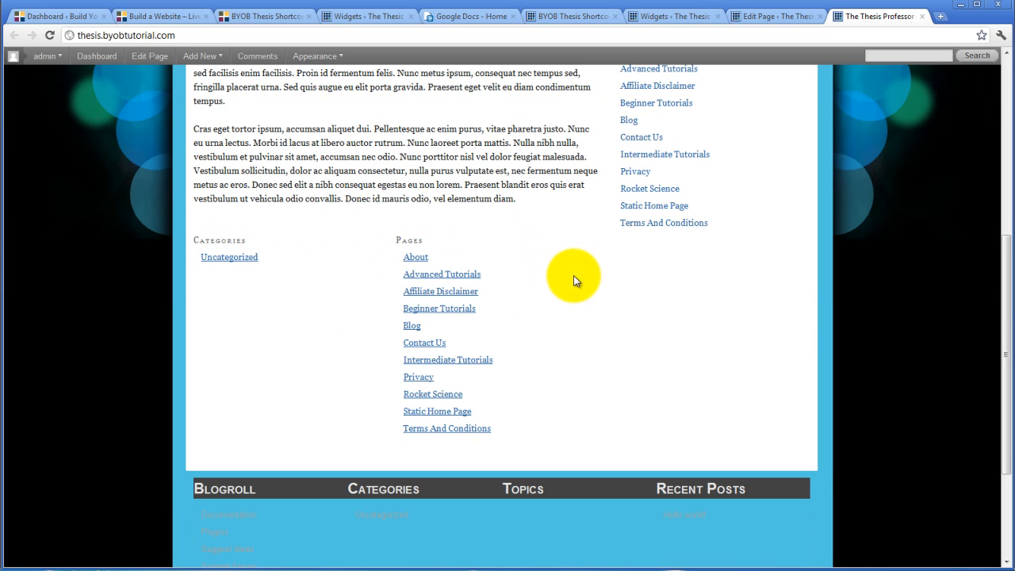
{"action": "scroll", "coordinate": [574, 276], "scroll_direction": "up", "scroll_amount": 4}
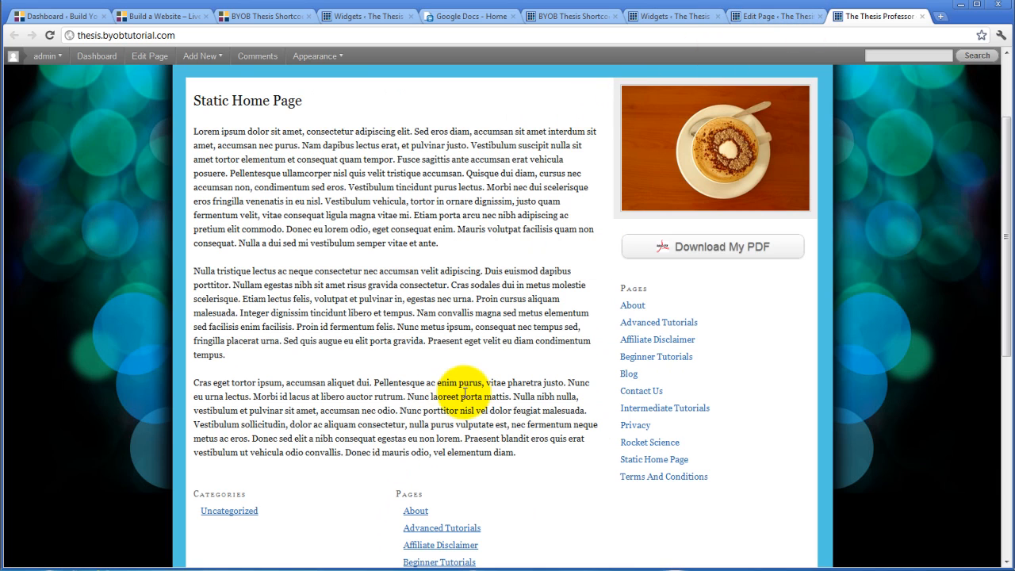
Review the Shortcode Content Widgets options and check the column count setting of Widget Block 1.
{"action": "left_click", "coordinate": [774, 17]}
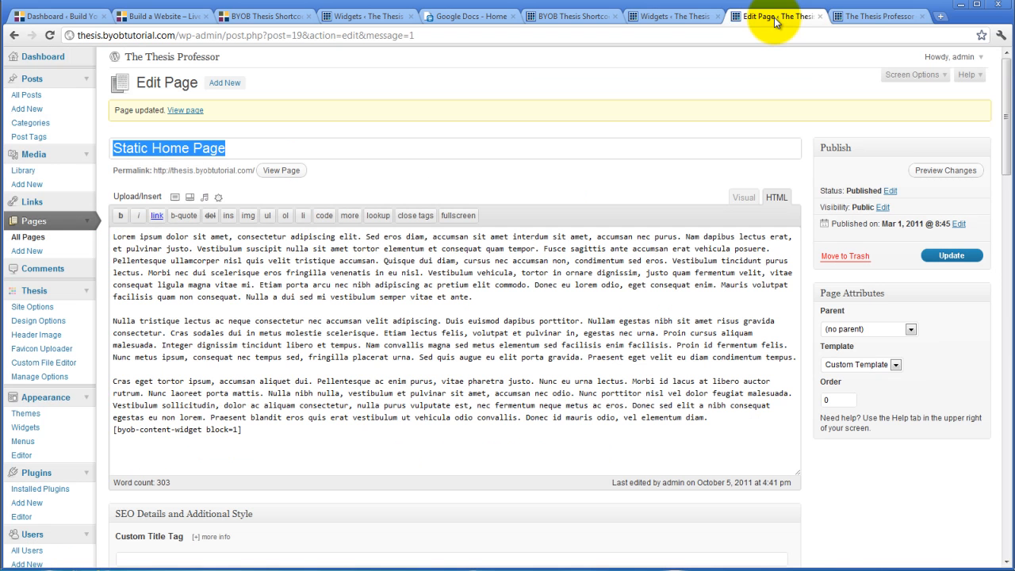
{"action": "left_click", "coordinate": [684, 17]}
{"action": "left_click", "coordinate": [560, 19]}
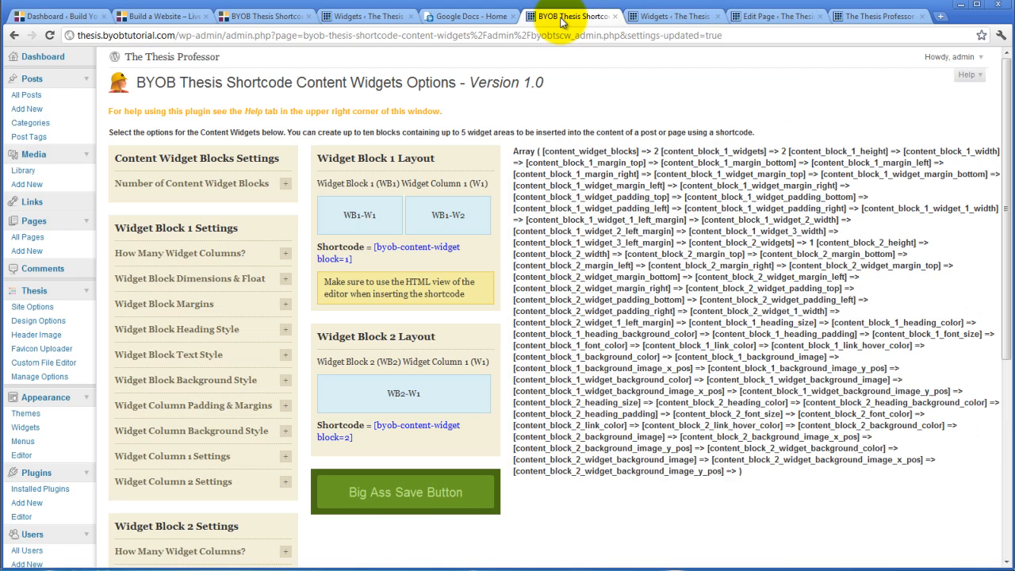
{"action": "scroll", "coordinate": [210, 425], "scroll_direction": "down", "scroll_amount": 3}
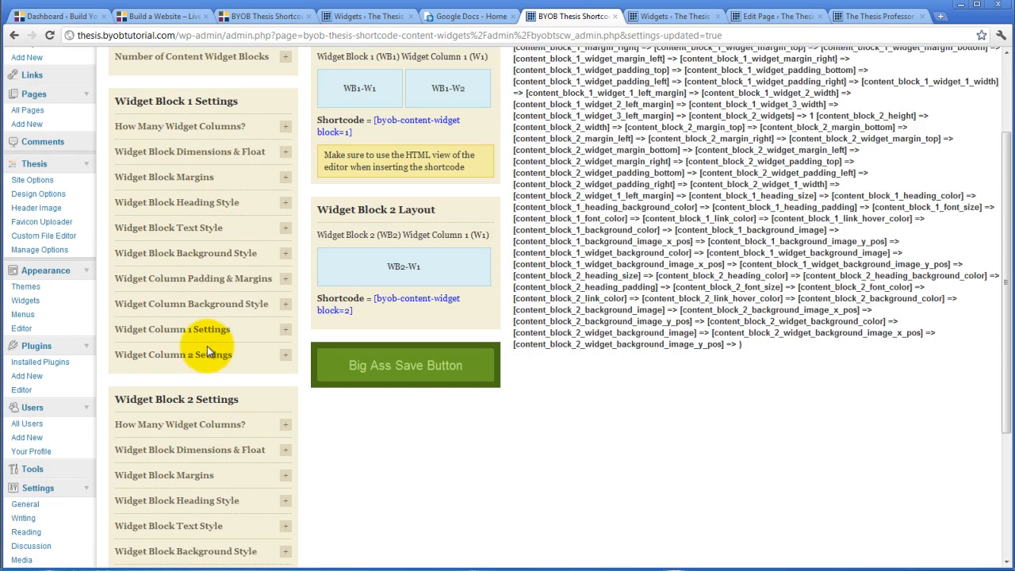
{"action": "left_click", "coordinate": [286, 129]}
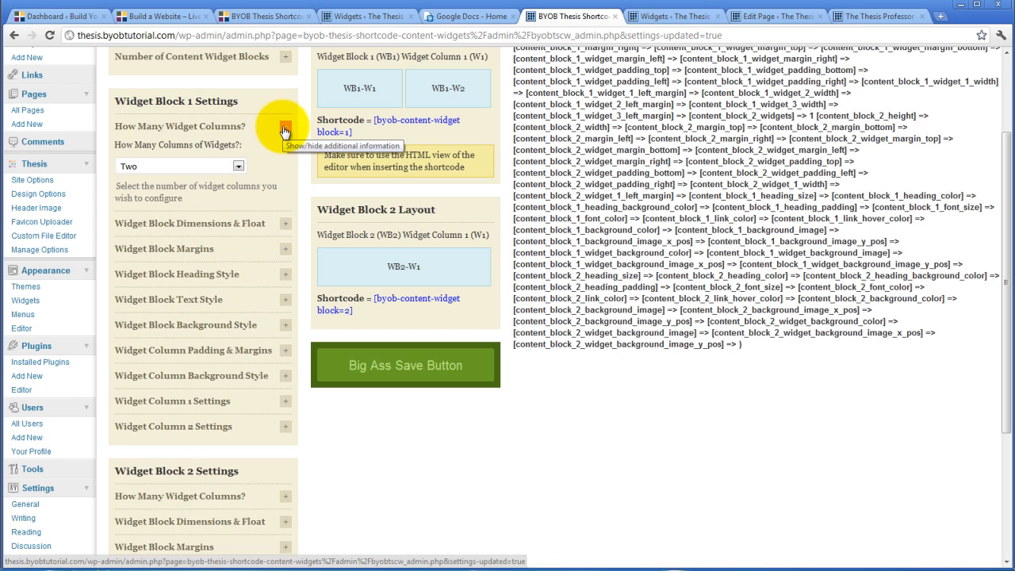
{"action": "left_click", "coordinate": [286, 129]}
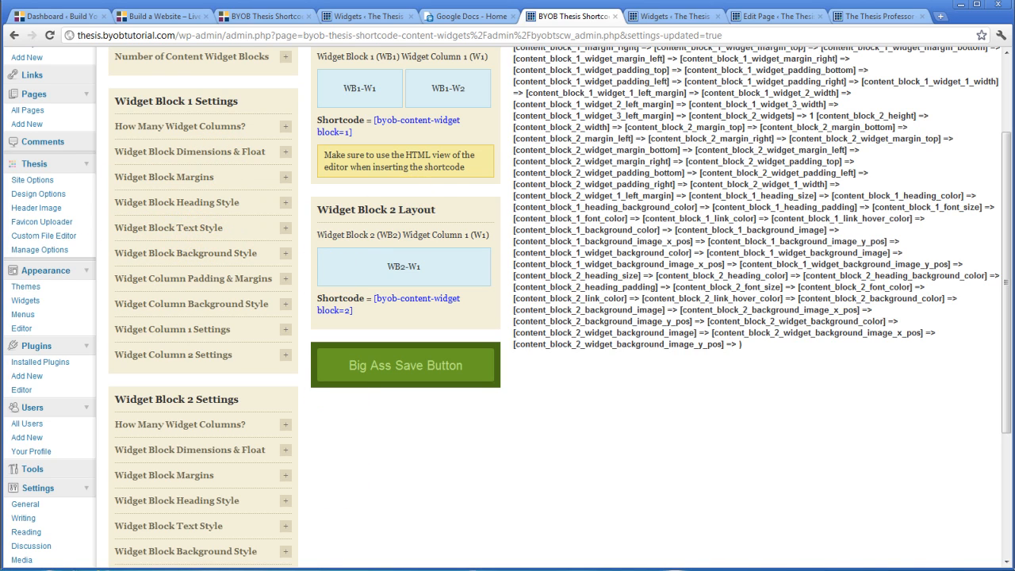
Copy the home page address from Chrome, switch to Firefox and load thesis.byobtutorial.com there.
{"action": "left_click", "coordinate": [867, 16]}
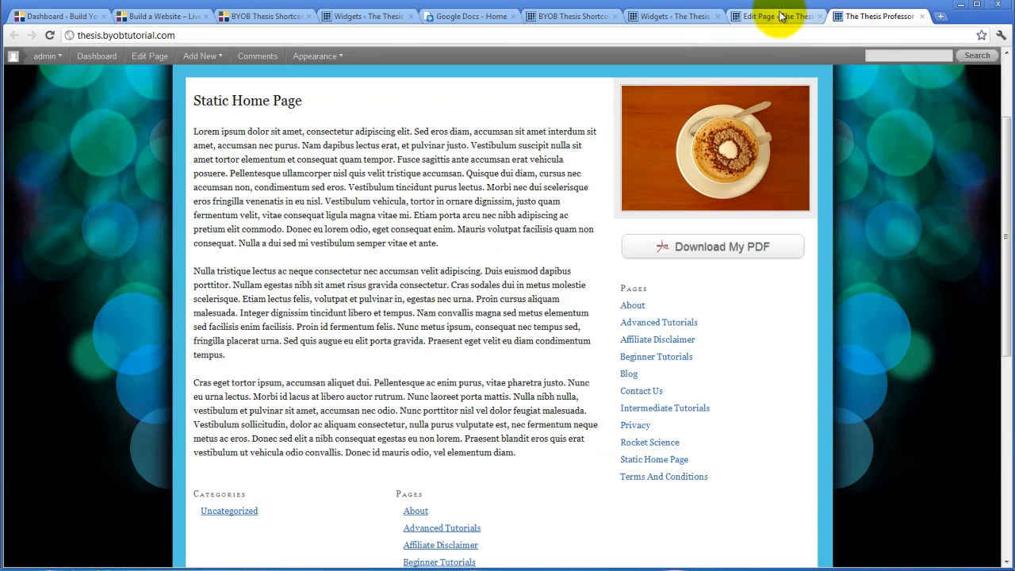
{"action": "left_click", "coordinate": [247, 35]}
{"action": "key", "text": "ctrl+c"}
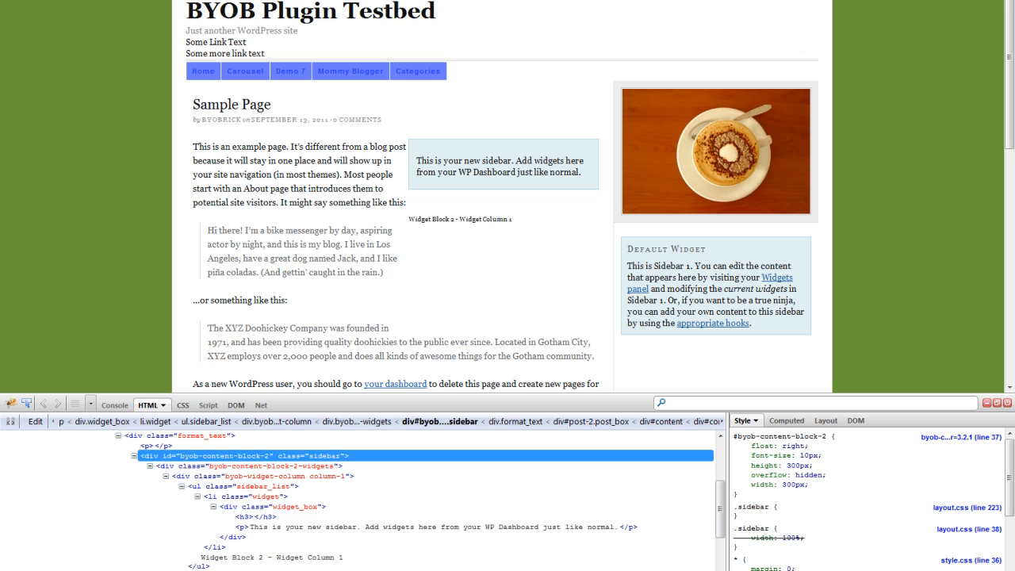
{"action": "key", "text": "F11"}
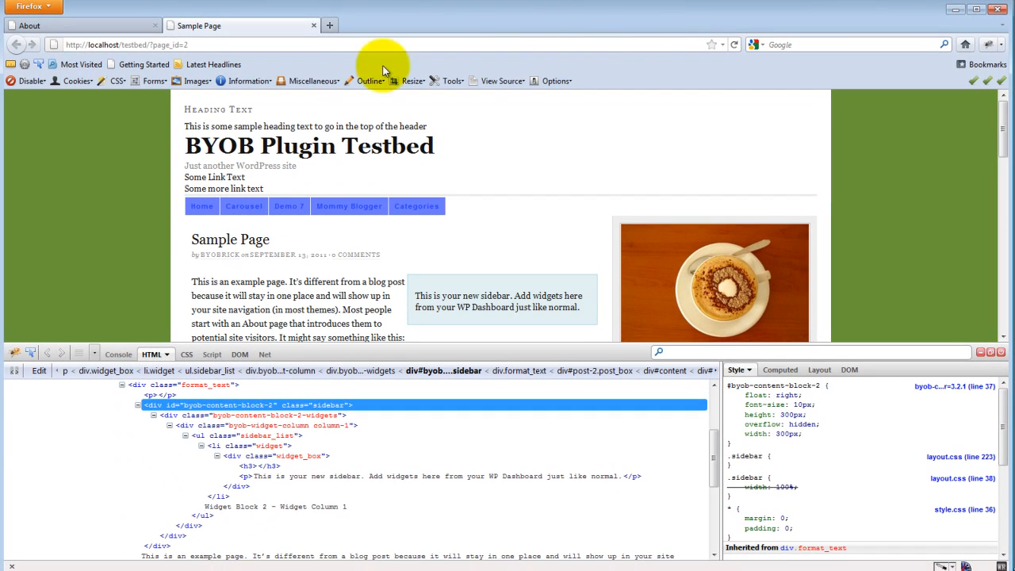
{"action": "left_click", "coordinate": [250, 46]}
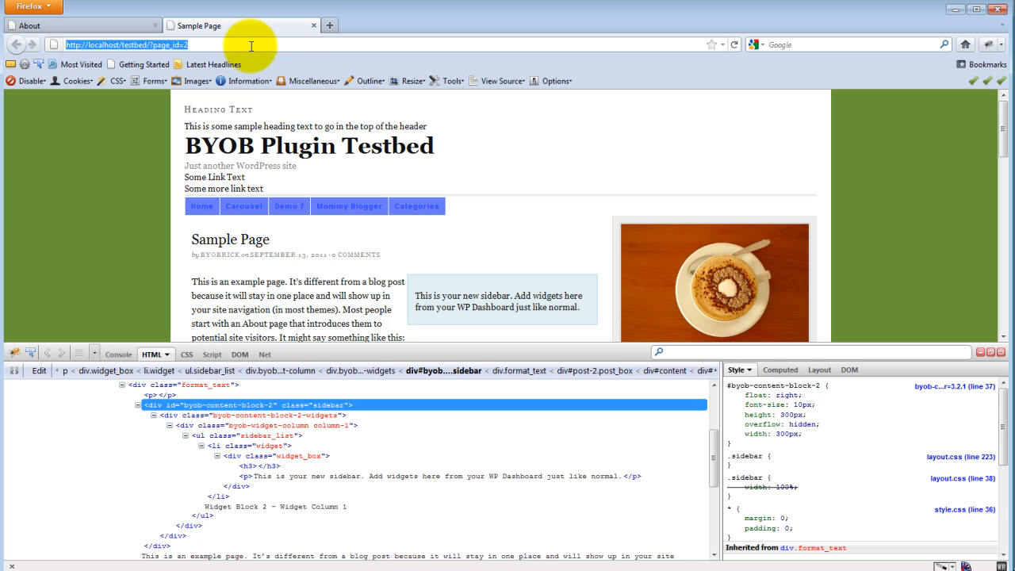
{"action": "key", "text": "ctrl+v"}
{"action": "key", "text": "Return"}
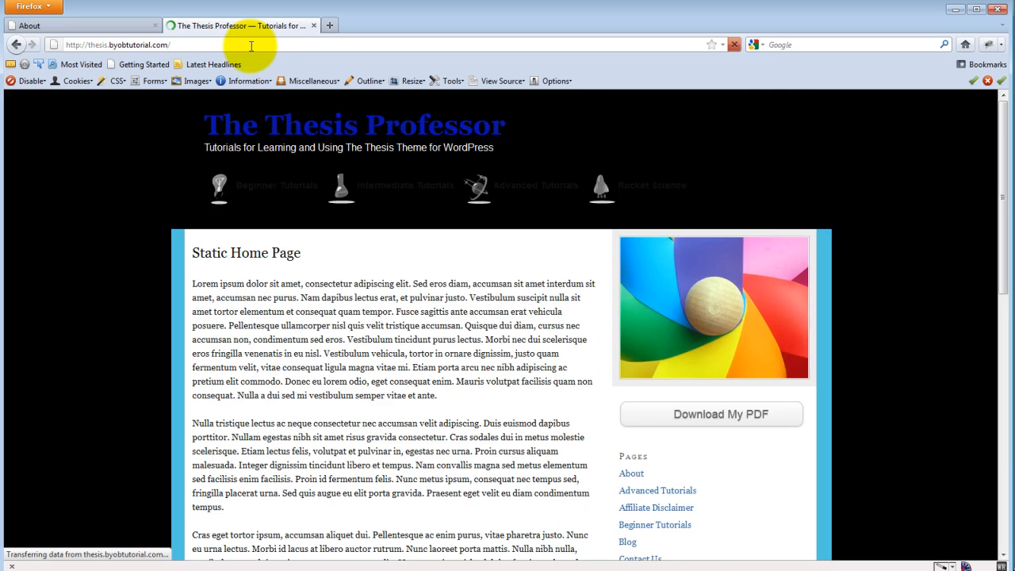
Inspect the content widget block below the page text with Firebug.
{"action": "scroll", "coordinate": [309, 265], "scroll_direction": "down", "scroll_amount": 3}
{"action": "scroll", "coordinate": [323, 279], "scroll_direction": "down", "scroll_amount": 10}
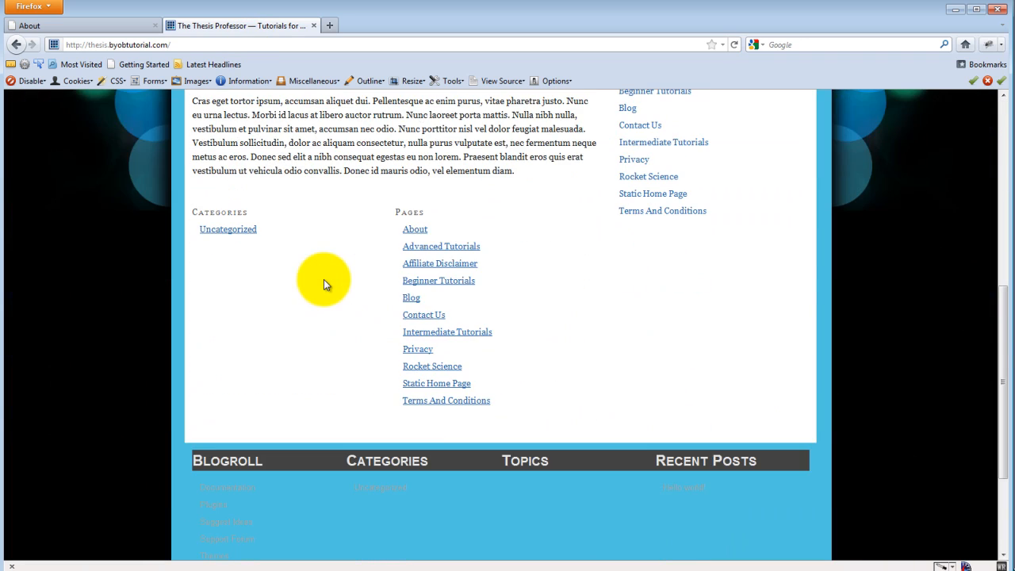
{"action": "scroll", "coordinate": [317, 283], "scroll_direction": "up", "scroll_amount": 6}
{"action": "right_click", "coordinate": [336, 405]}
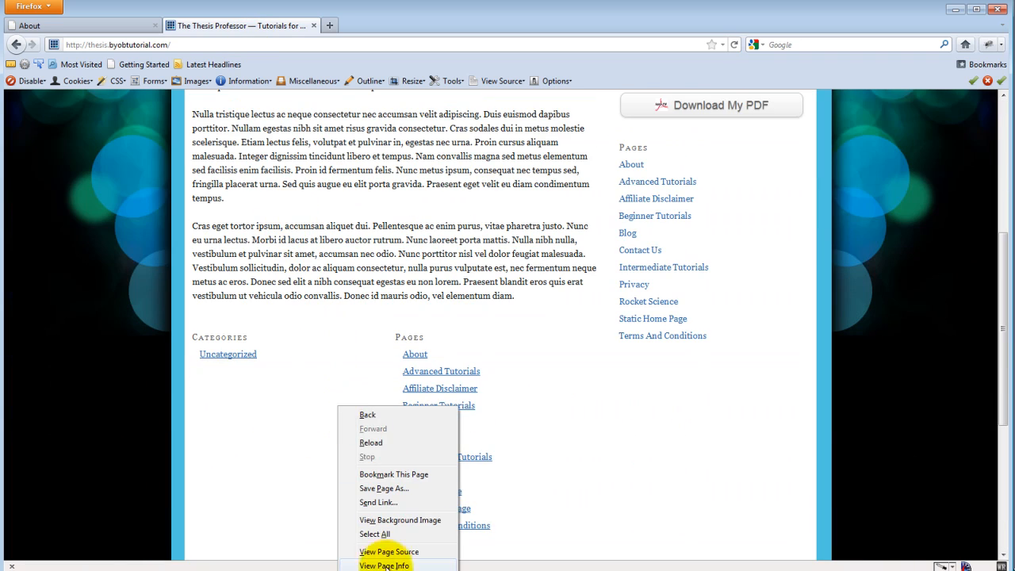
{"action": "left_click", "coordinate": [349, 559]}
{"action": "scroll", "coordinate": [472, 267], "scroll_direction": "down", "scroll_amount": 3}
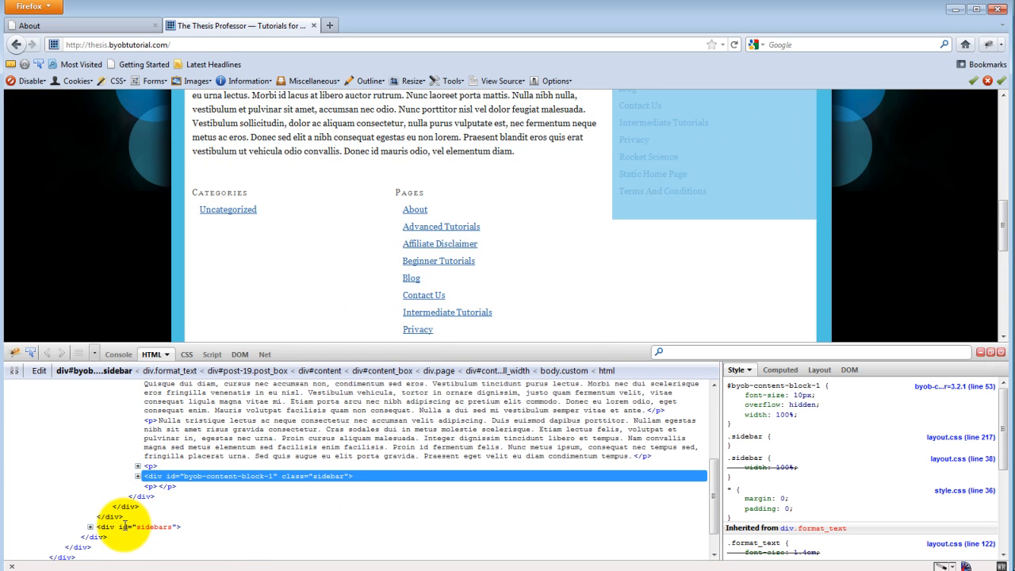
Examine the format_text div in the HTML tree and expand the byob-content-block-1 div to see its nested widget divs.
{"action": "scroll", "coordinate": [125, 523], "scroll_direction": "up", "scroll_amount": 4}
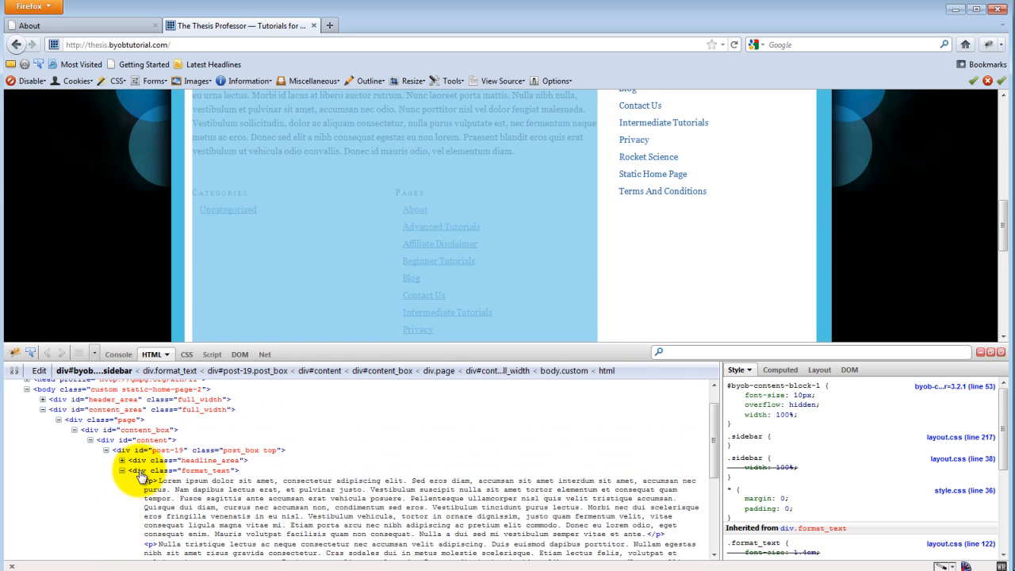
{"action": "left_click", "coordinate": [122, 471]}
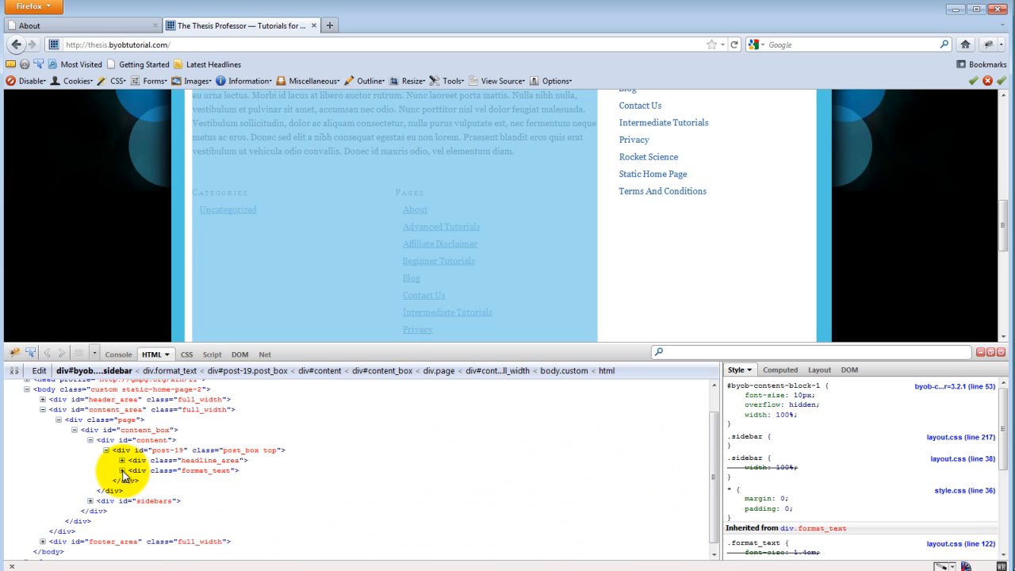
{"action": "left_click", "coordinate": [122, 471]}
{"action": "scroll", "coordinate": [127, 499], "scroll_direction": "down", "scroll_amount": 3}
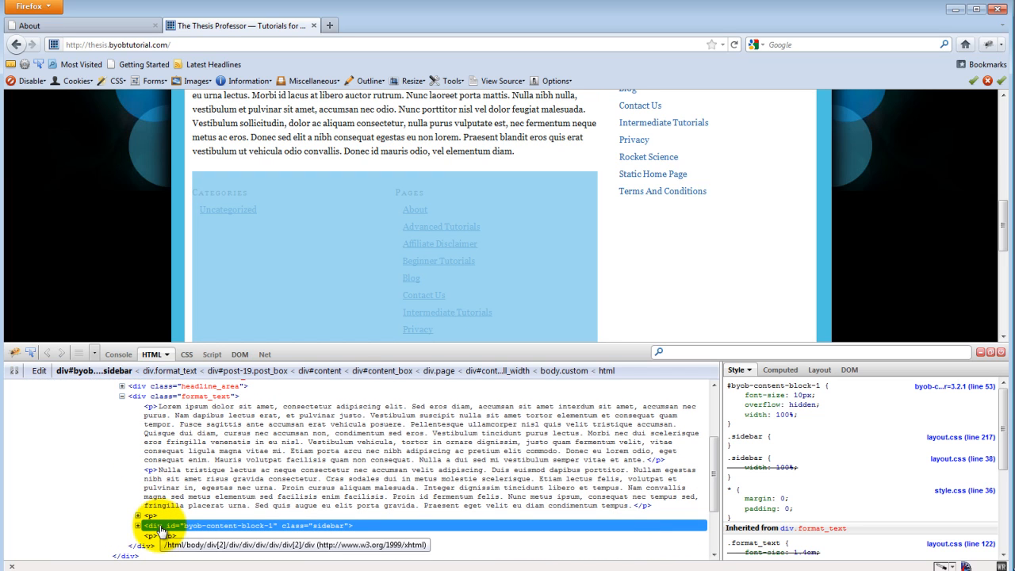
{"action": "scroll", "coordinate": [161, 531], "scroll_direction": "down", "scroll_amount": 1}
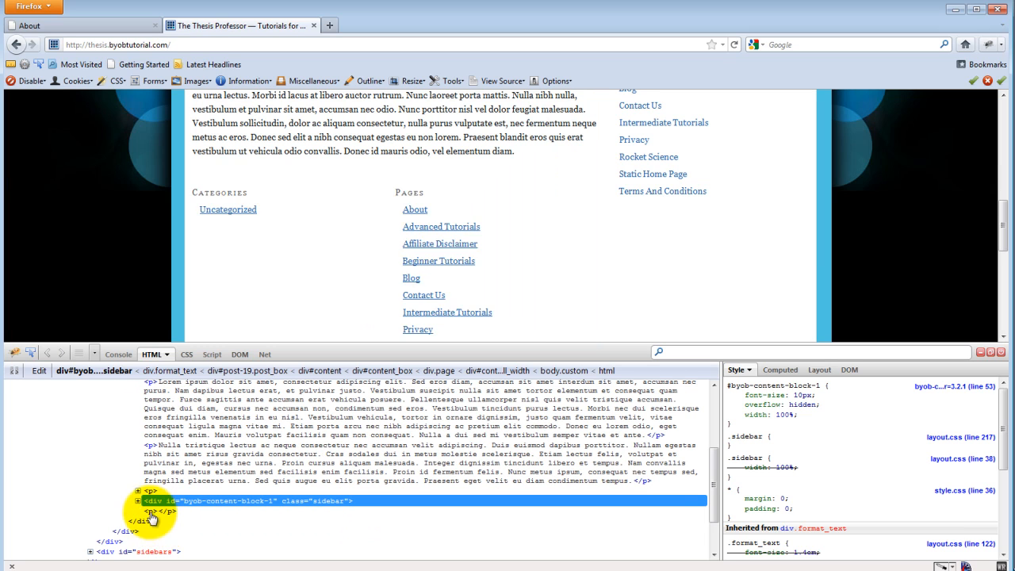
{"action": "left_click", "coordinate": [138, 502]}
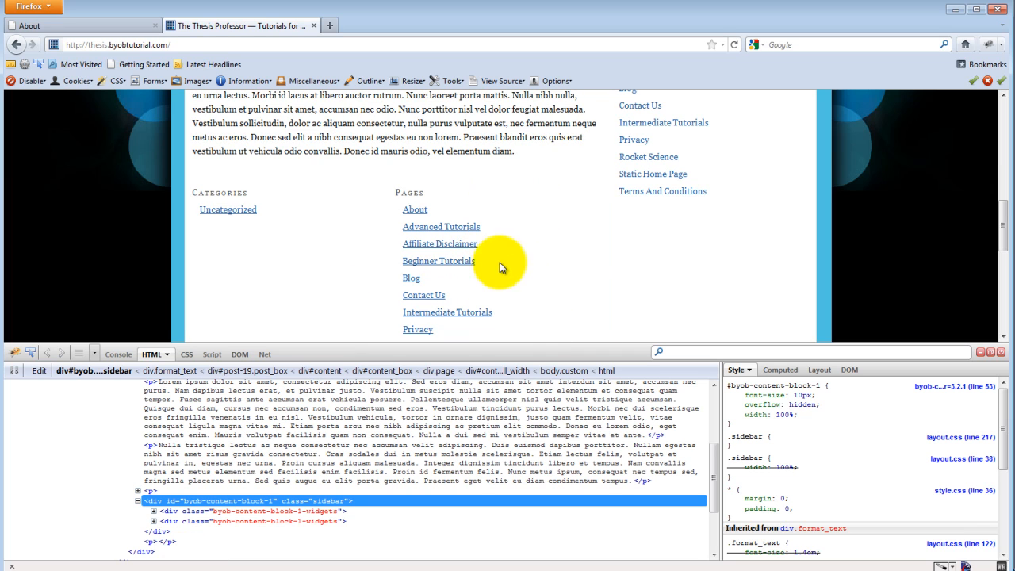
{"action": "scroll", "coordinate": [523, 257], "scroll_direction": "down", "scroll_amount": 2}
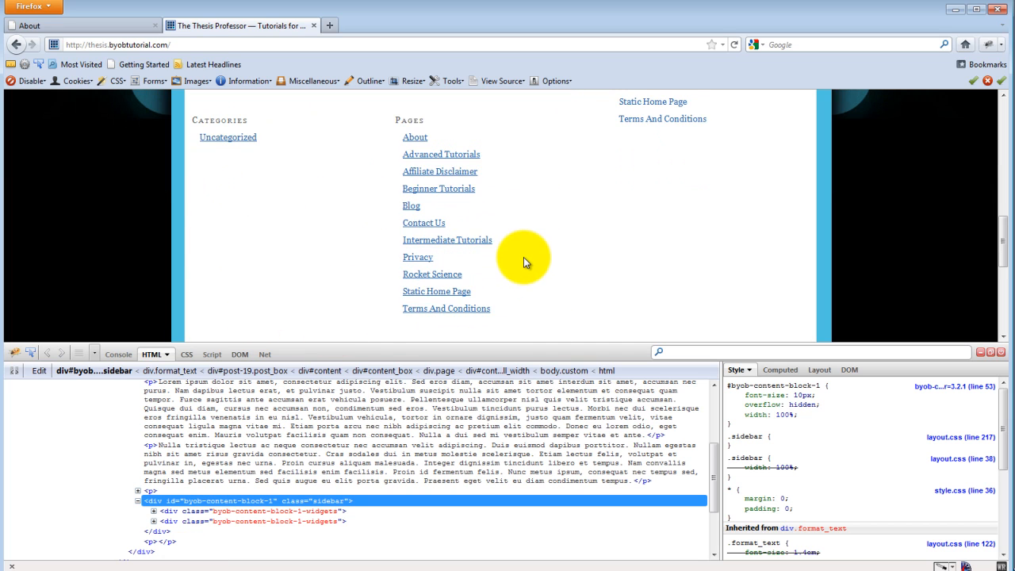
{"action": "scroll", "coordinate": [550, 211], "scroll_direction": "up", "scroll_amount": 6}
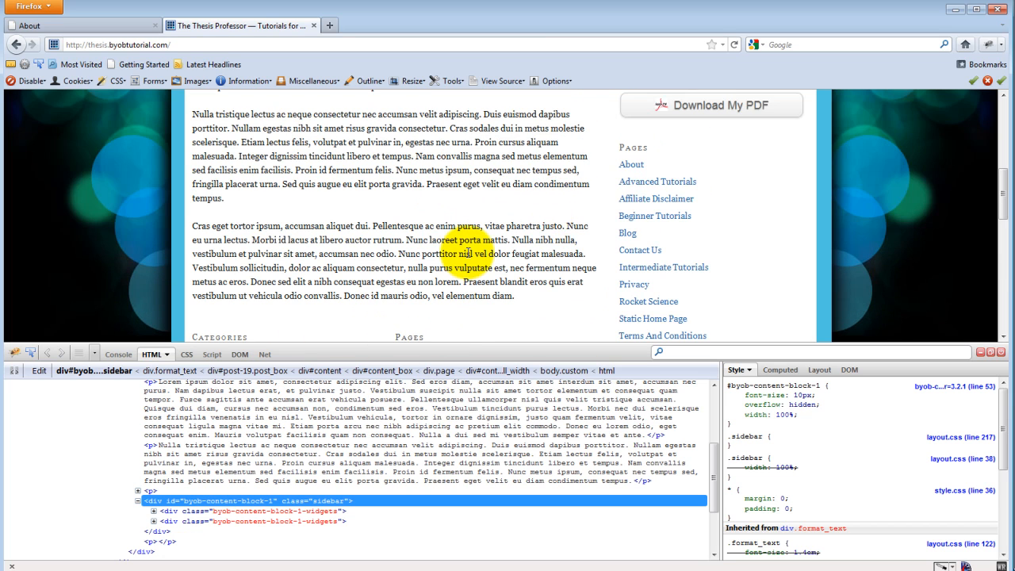
{"action": "scroll", "coordinate": [469, 254], "scroll_direction": "up", "scroll_amount": 7}
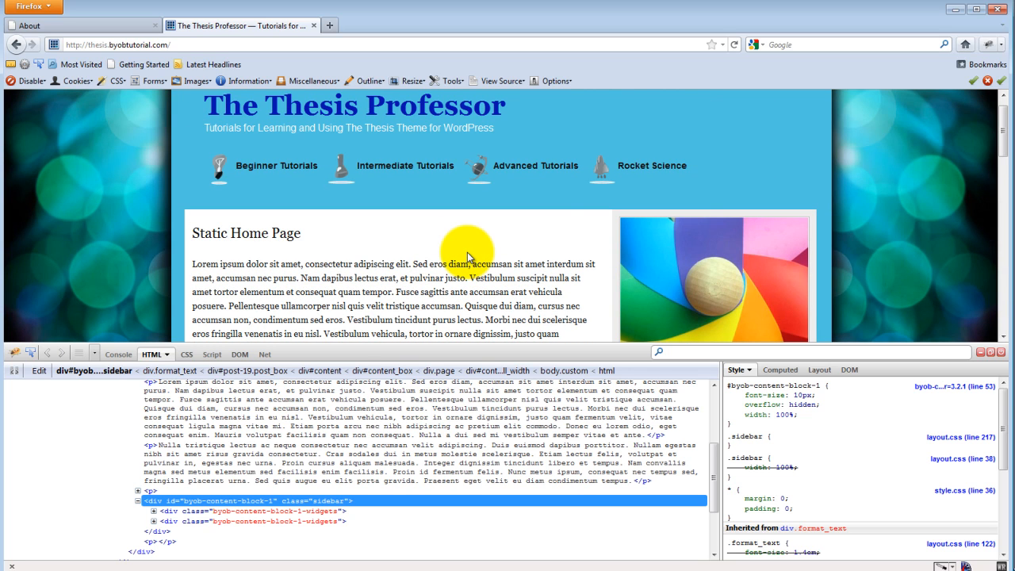
Sample the light blue background beside the home page's site title with the eyedropper and copy the color as 50C4DF.
{"action": "left_click", "coordinate": [944, 566]}
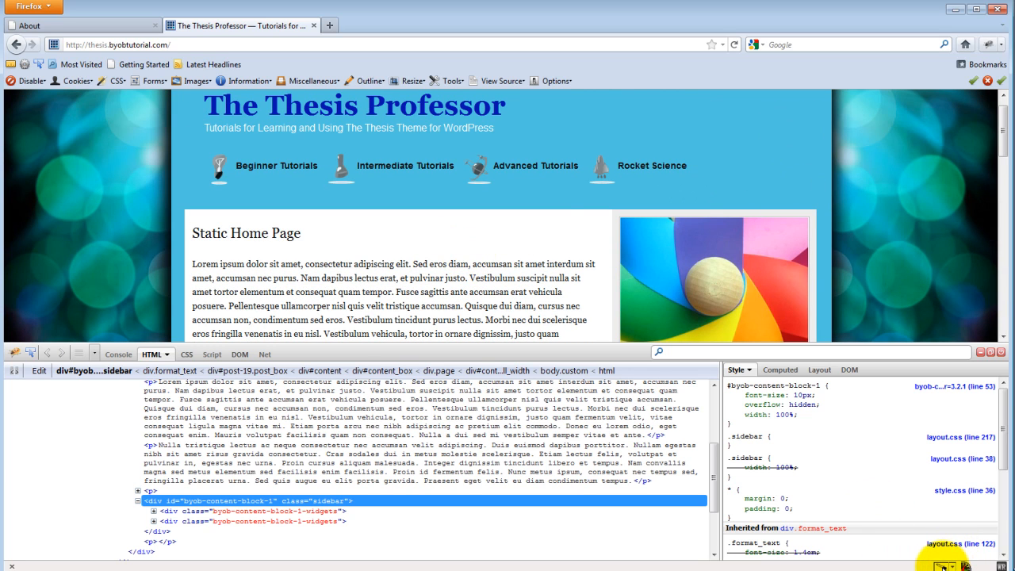
{"action": "left_click", "coordinate": [782, 128]}
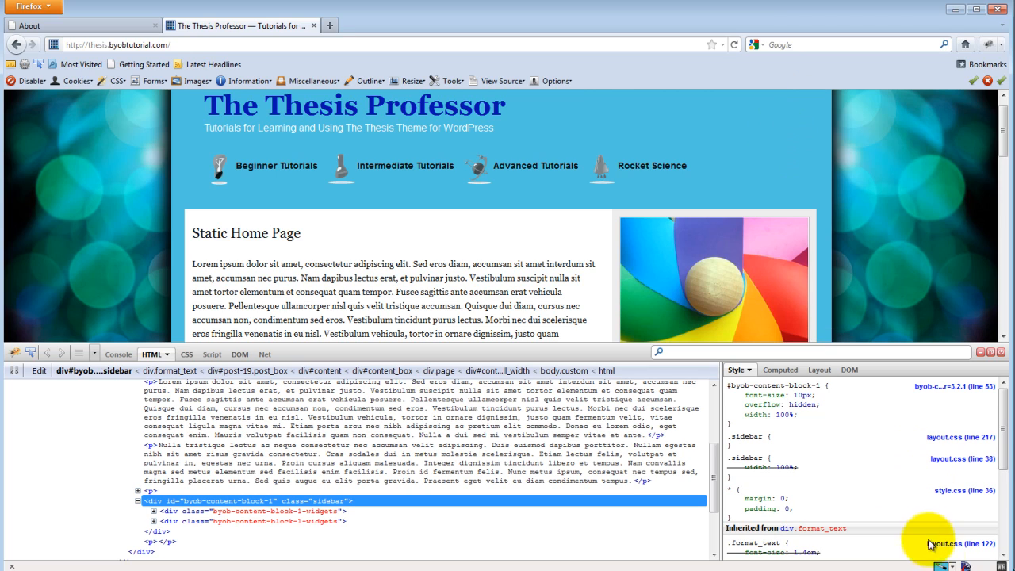
{"action": "right_click", "coordinate": [942, 565]}
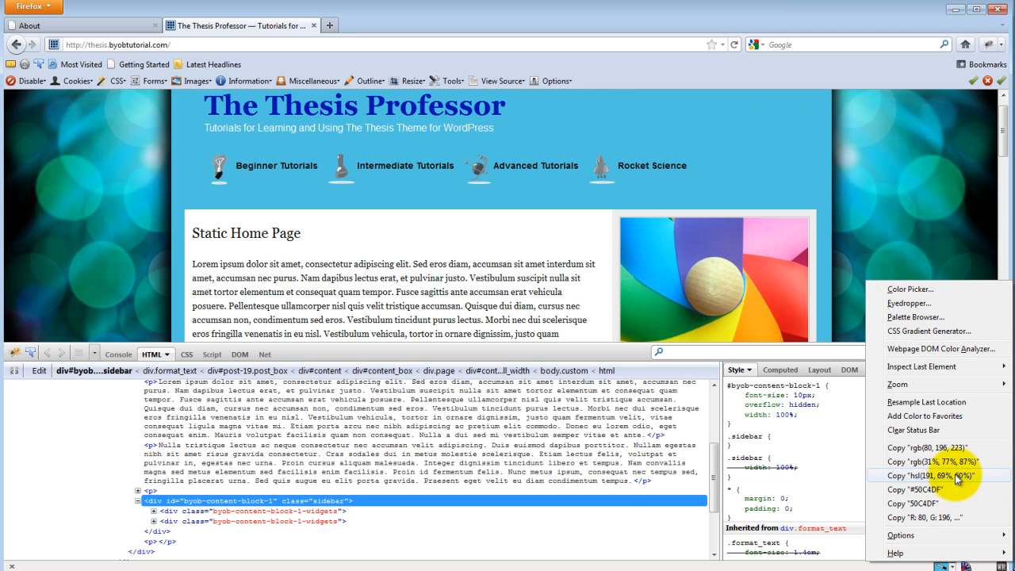
{"action": "left_click", "coordinate": [936, 504]}
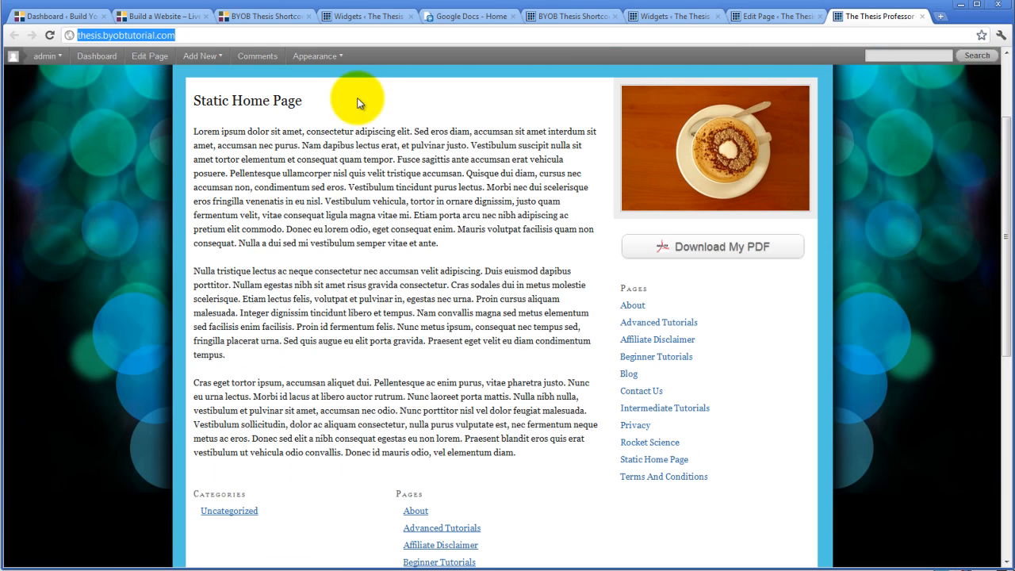
Switch to Chrome's Shortcode Content Widgets options, enable custom widget column background styles for Widget Block 1 and save.
{"action": "left_click", "coordinate": [536, 24]}
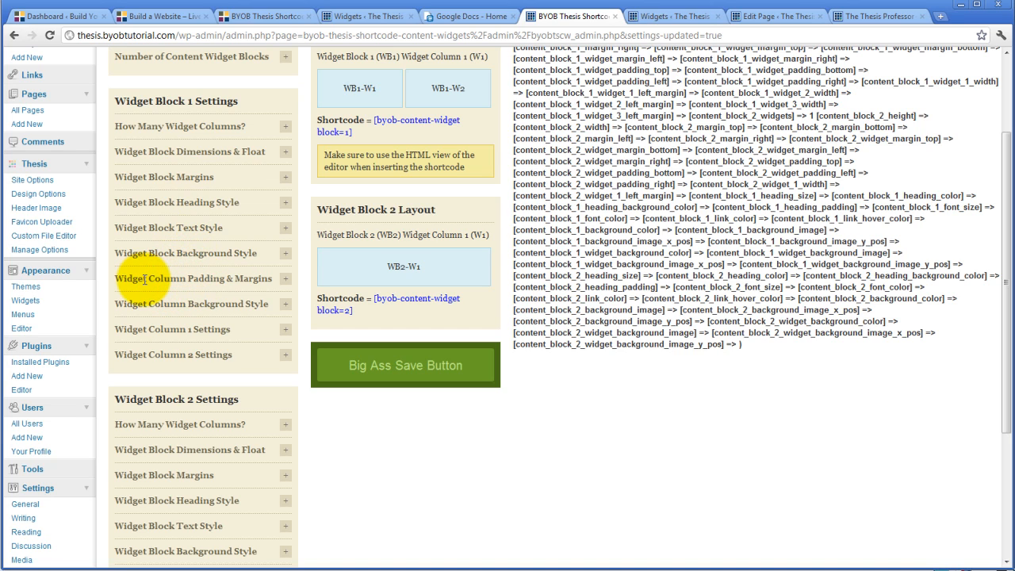
{"action": "left_click", "coordinate": [285, 304]}
{"action": "left_click", "coordinate": [123, 354]}
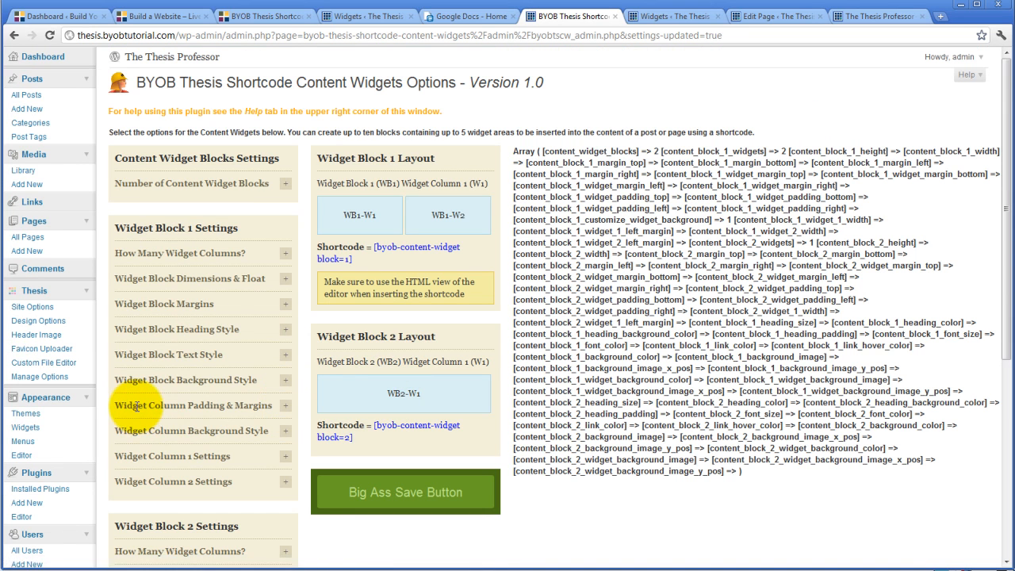
Set Widget Block 1's typical widget column background color to the copied 50C4DF and save the options.
{"action": "left_click", "coordinate": [286, 434]}
{"action": "scroll", "coordinate": [262, 388], "scroll_direction": "down", "scroll_amount": 3}
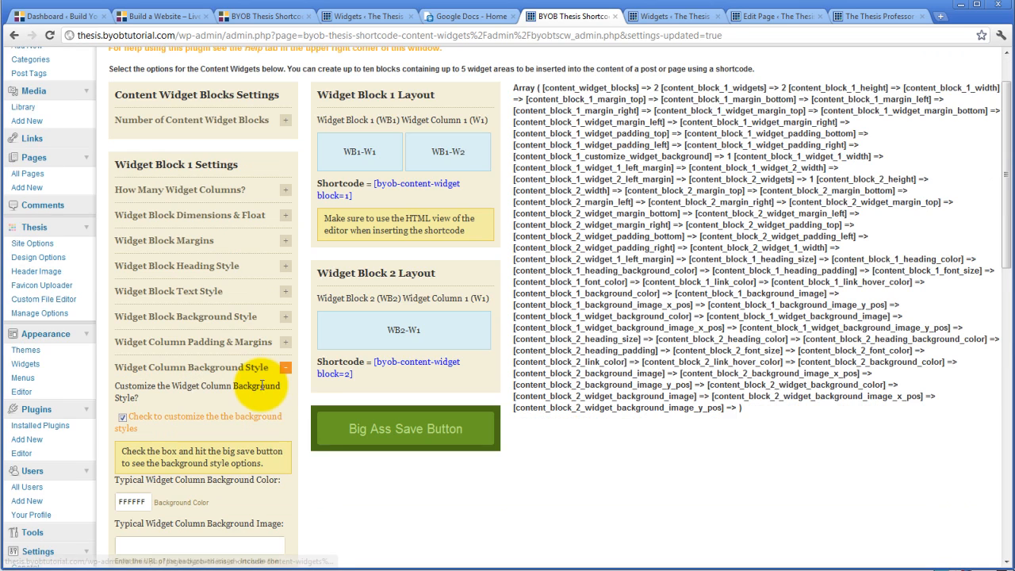
{"action": "left_click", "coordinate": [143, 311]}
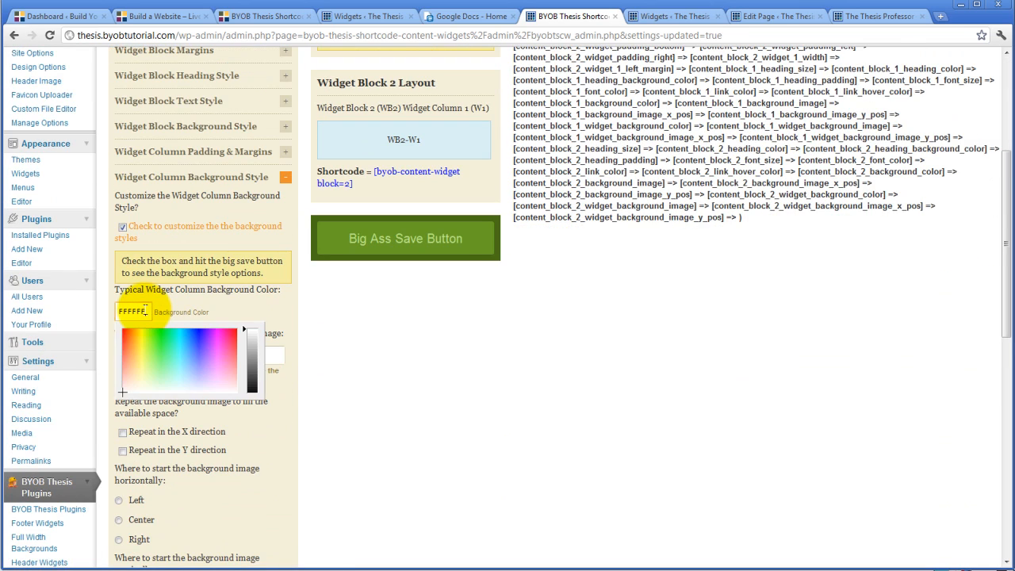
{"action": "type", "text": "50C4DF"}
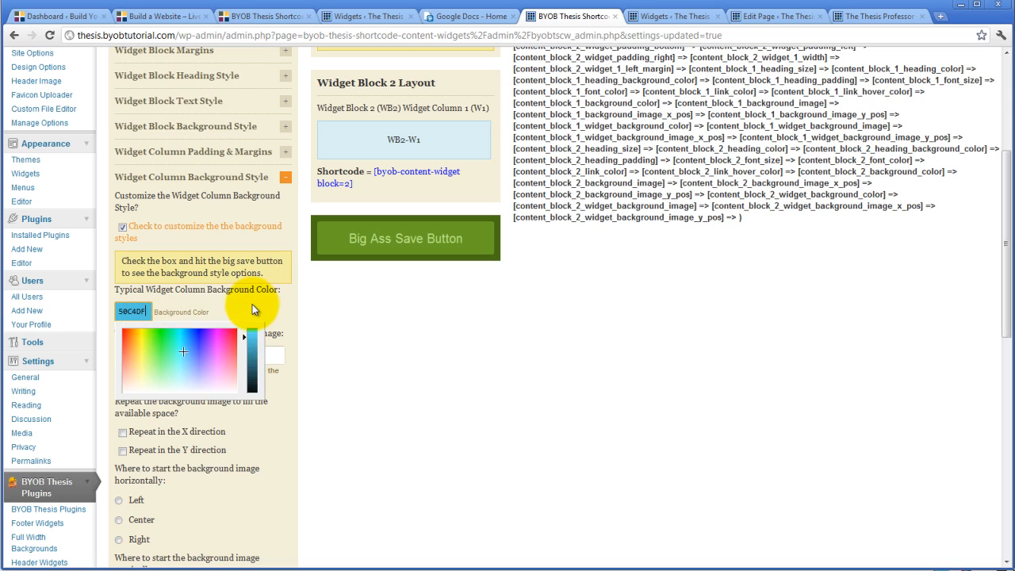
{"action": "left_click", "coordinate": [252, 304]}
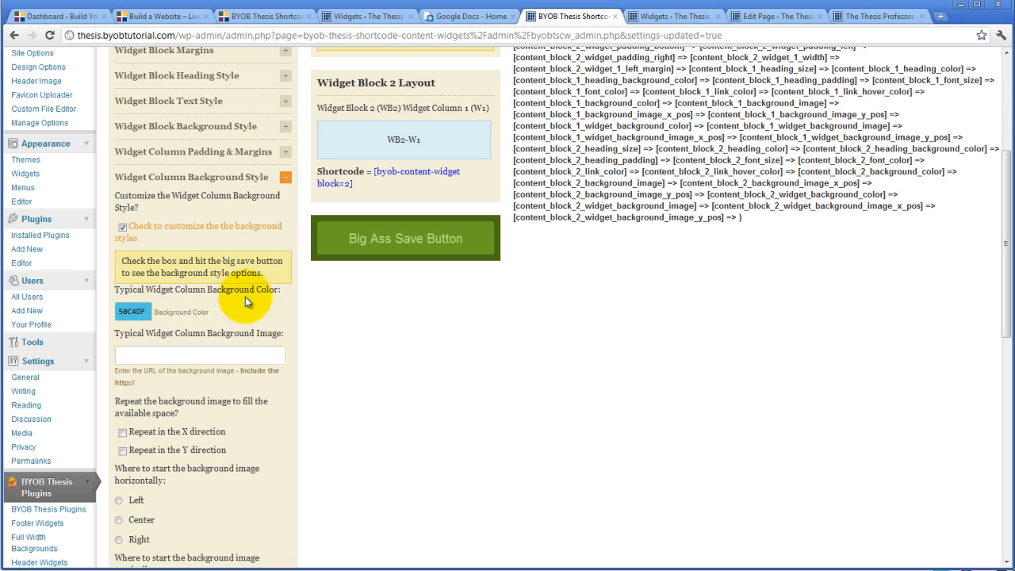
{"action": "scroll", "coordinate": [245, 297], "scroll_direction": "down", "scroll_amount": 2}
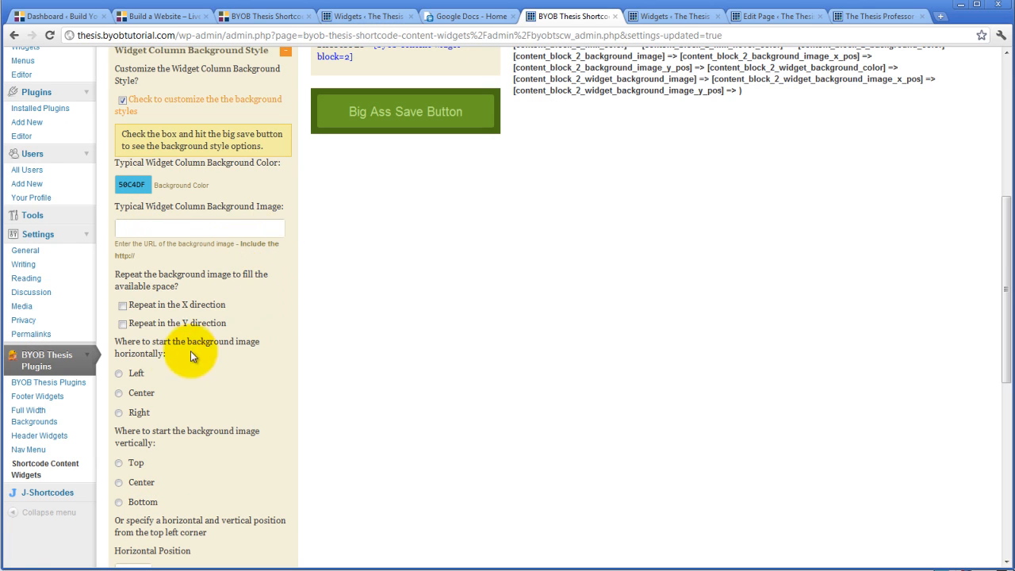
{"action": "scroll", "coordinate": [242, 329], "scroll_direction": "down", "scroll_amount": 4}
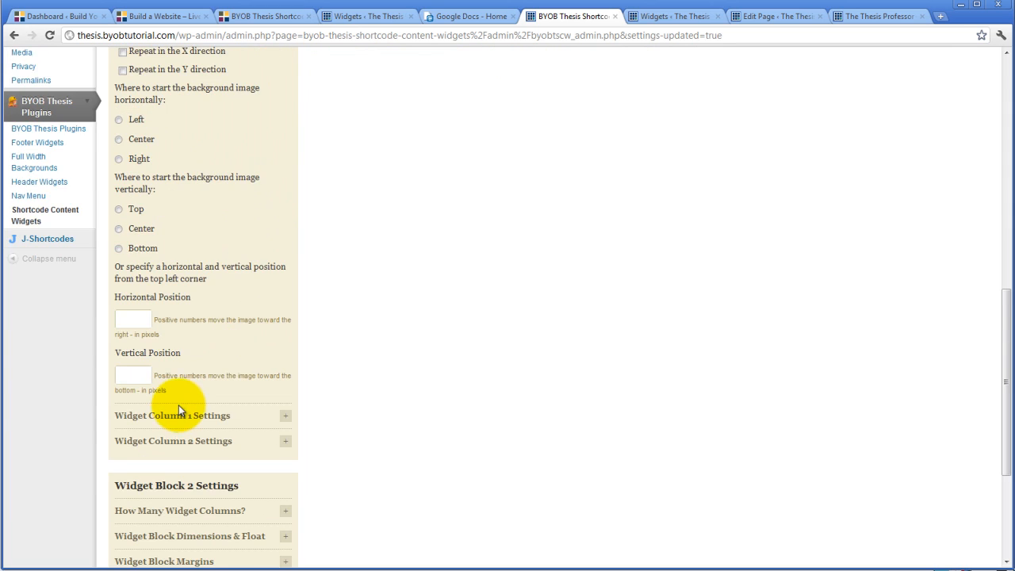
{"action": "scroll", "coordinate": [179, 405], "scroll_direction": "up", "scroll_amount": 3}
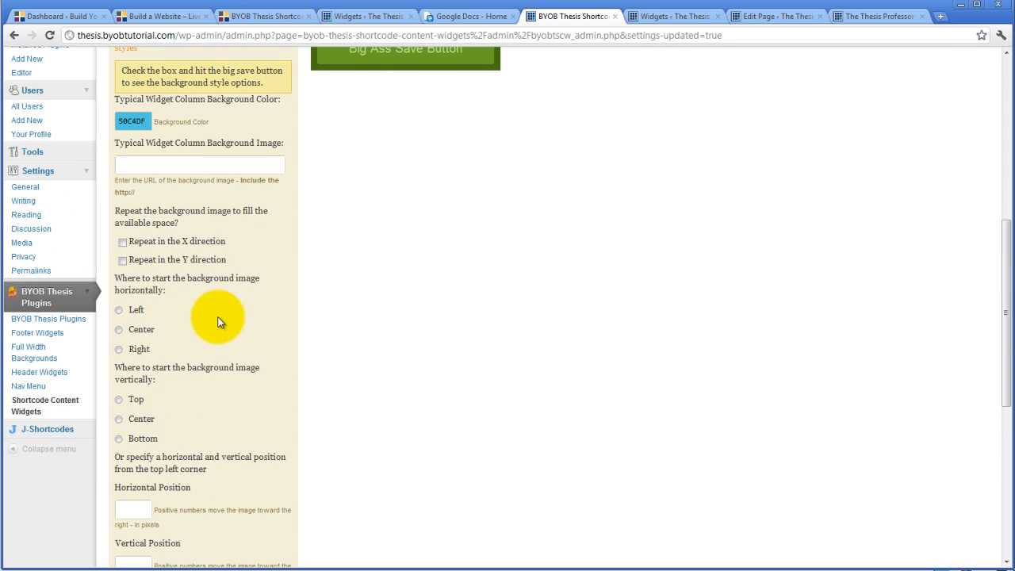
{"action": "scroll", "coordinate": [199, 323], "scroll_direction": "up", "scroll_amount": 1}
{"action": "scroll", "coordinate": [198, 322], "scroll_direction": "up", "scroll_amount": 3}
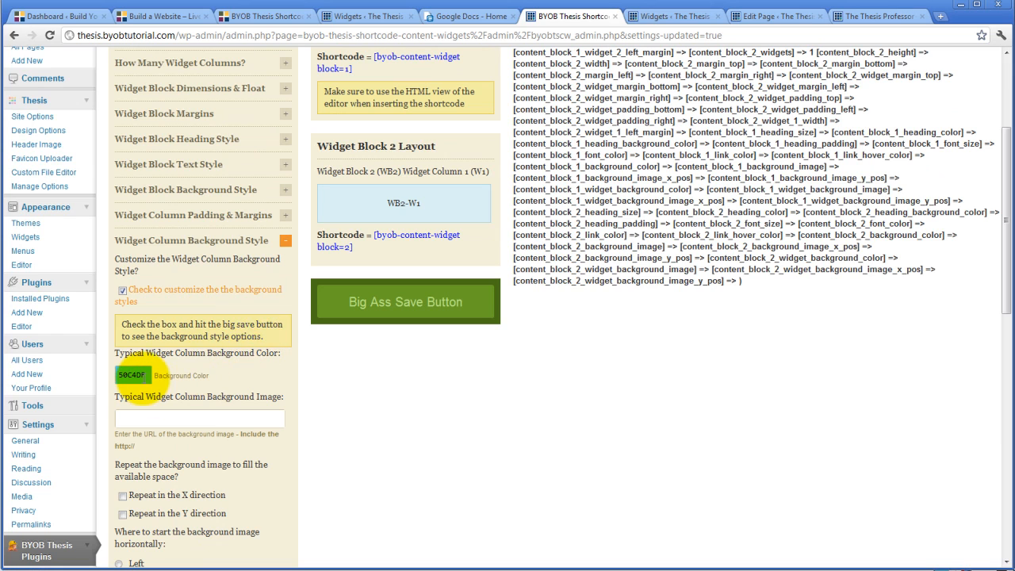
{"action": "left_click", "coordinate": [427, 306]}
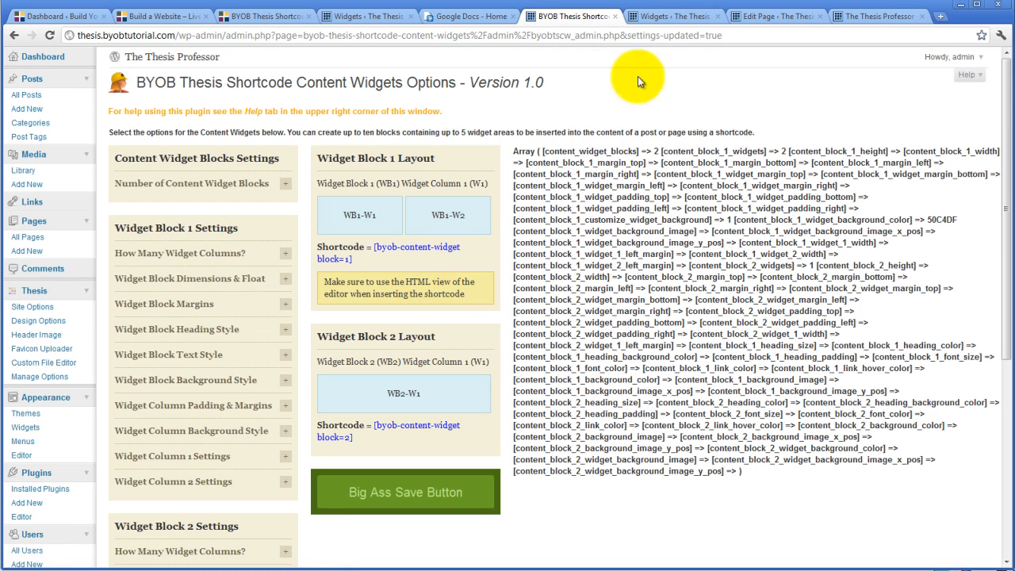
Reload the live home page and examine the widget column backgrounds below the page text.
{"action": "left_click", "coordinate": [649, 20]}
{"action": "left_click", "coordinate": [768, 16]}
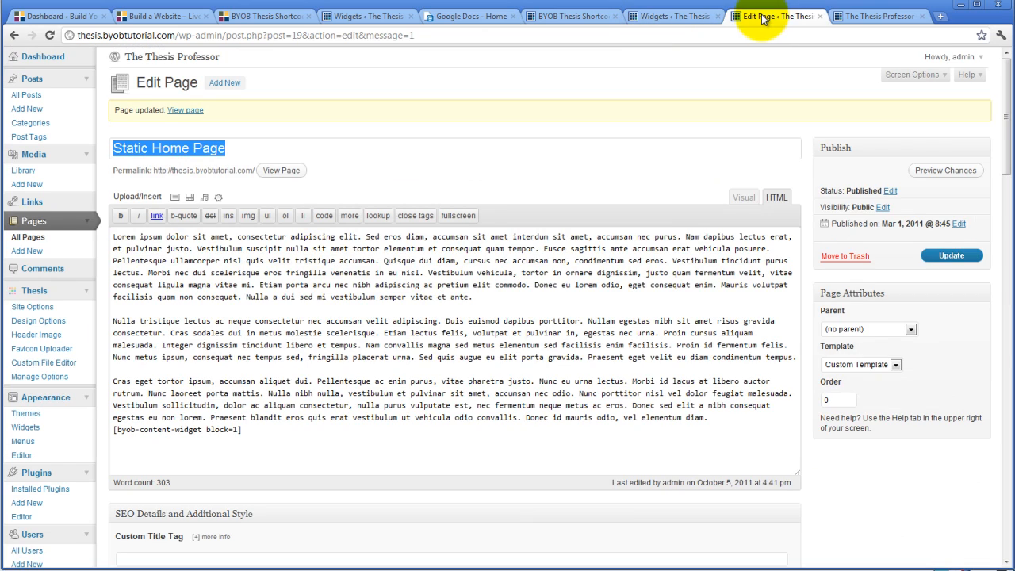
{"action": "left_click", "coordinate": [871, 18]}
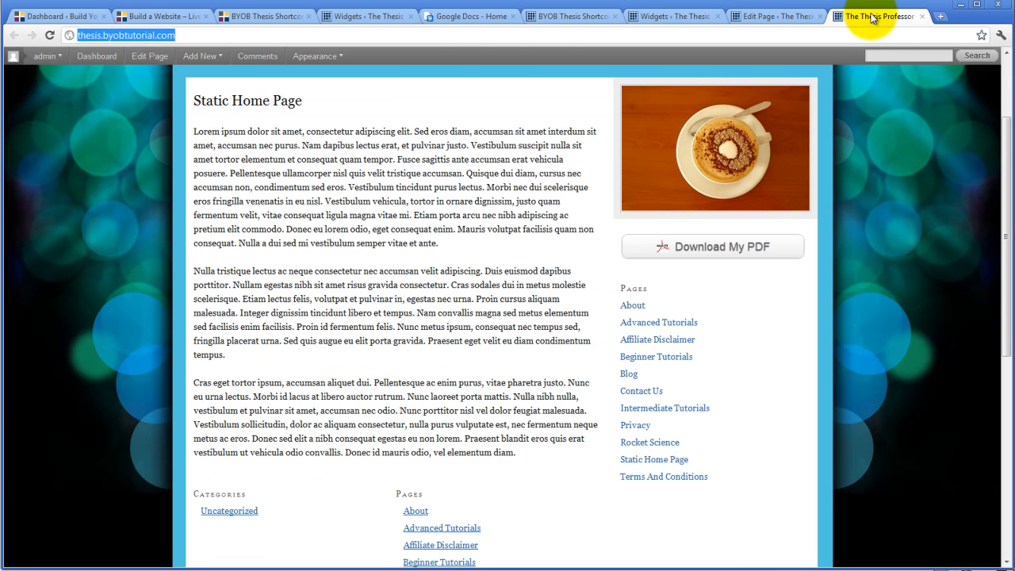
{"action": "left_click", "coordinate": [50, 36]}
{"action": "scroll", "coordinate": [152, 265], "scroll_direction": "down", "scroll_amount": 5}
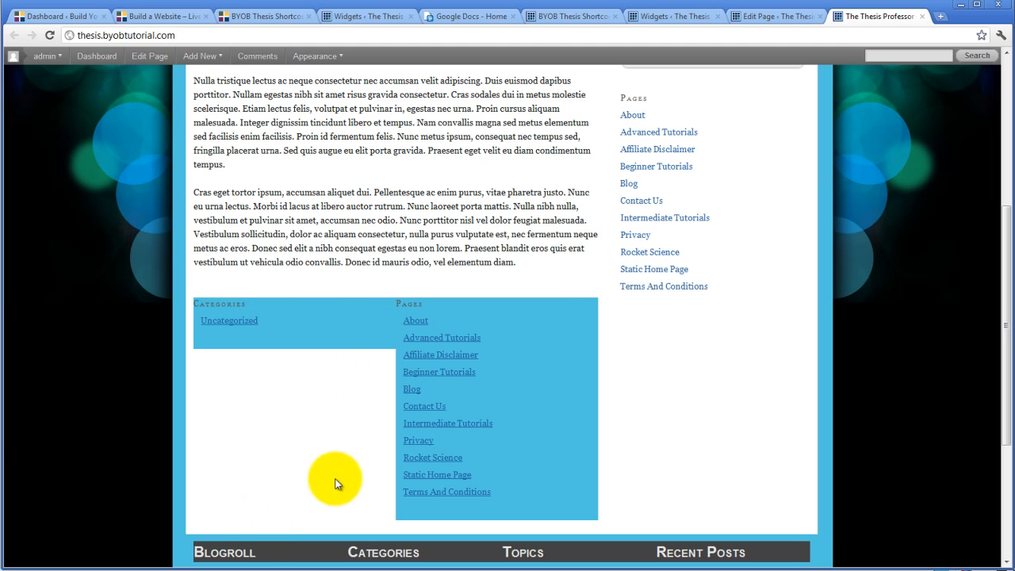
Set Widget Block 1's height to 250 pixels in the plugin options, save, and reload the home page to check it.
{"action": "left_click", "coordinate": [685, 17]}
{"action": "left_click", "coordinate": [769, 18]}
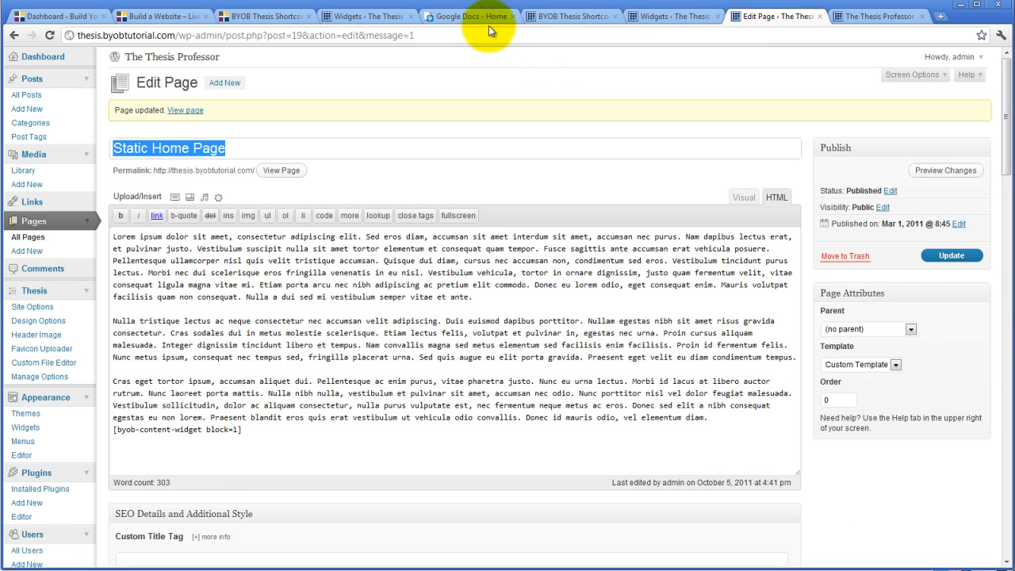
{"action": "left_click", "coordinate": [562, 17]}
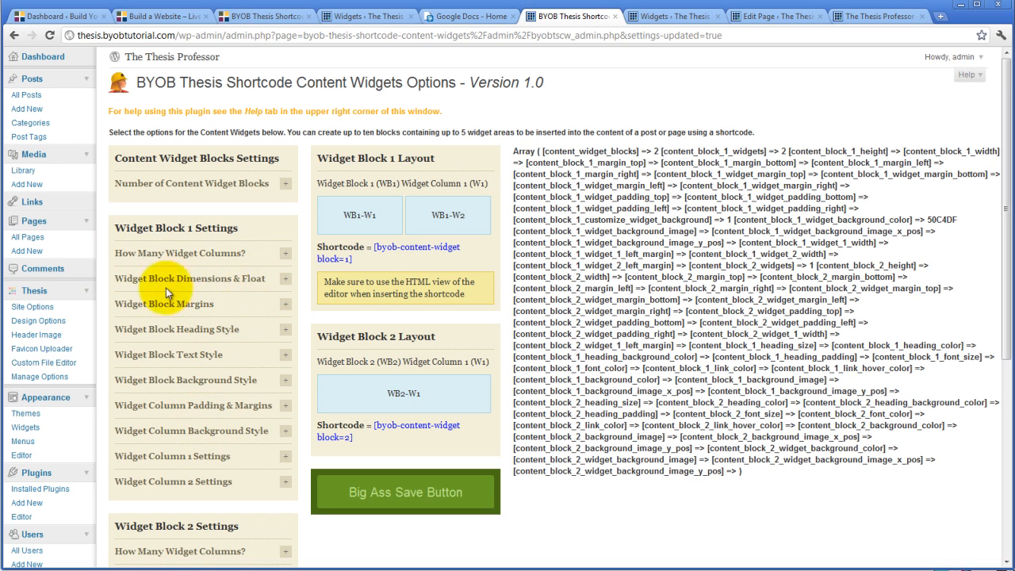
{"action": "left_click", "coordinate": [285, 284]}
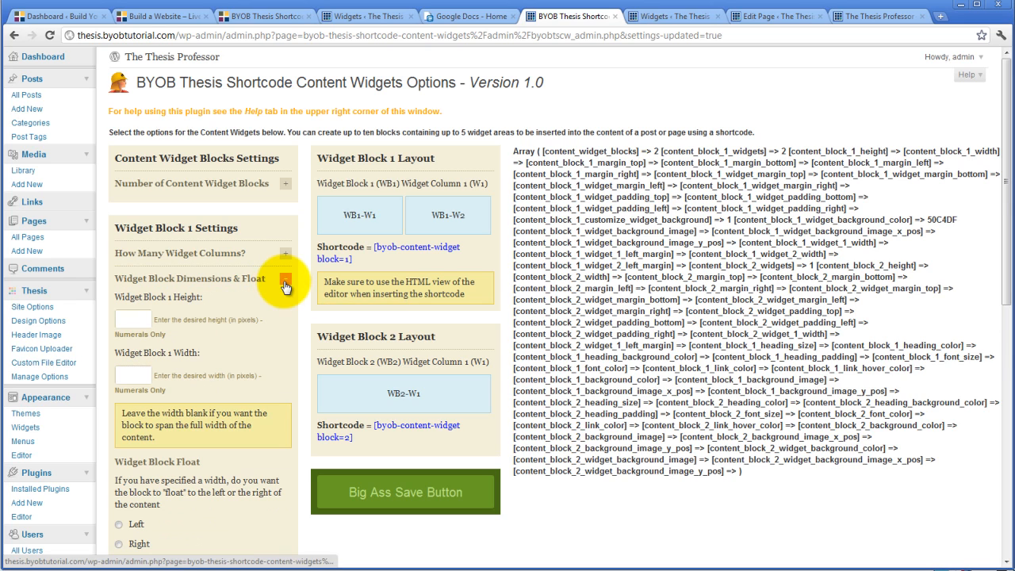
{"action": "left_click", "coordinate": [131, 318]}
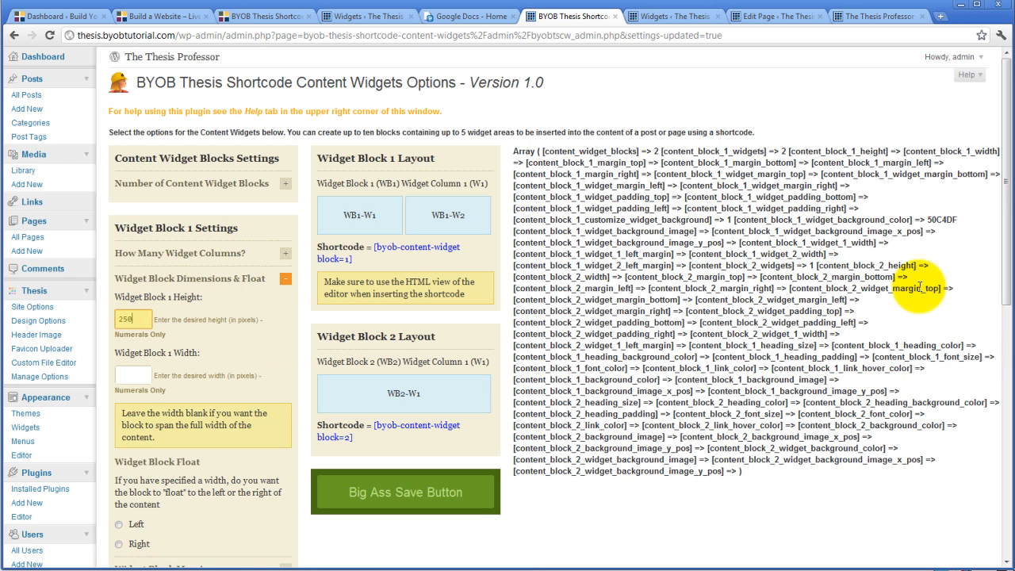
{"action": "left_click", "coordinate": [433, 498]}
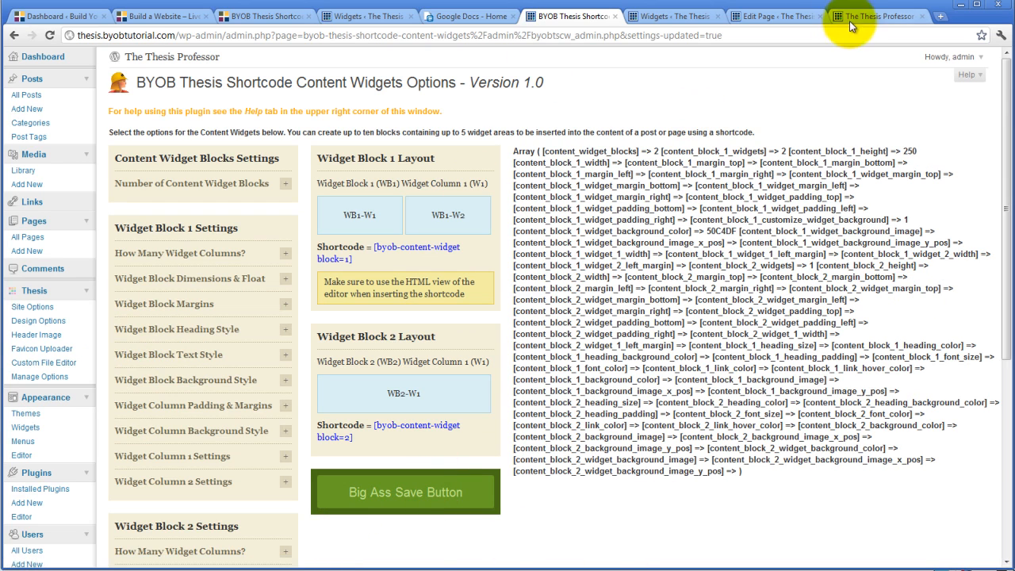
{"action": "left_click", "coordinate": [857, 17]}
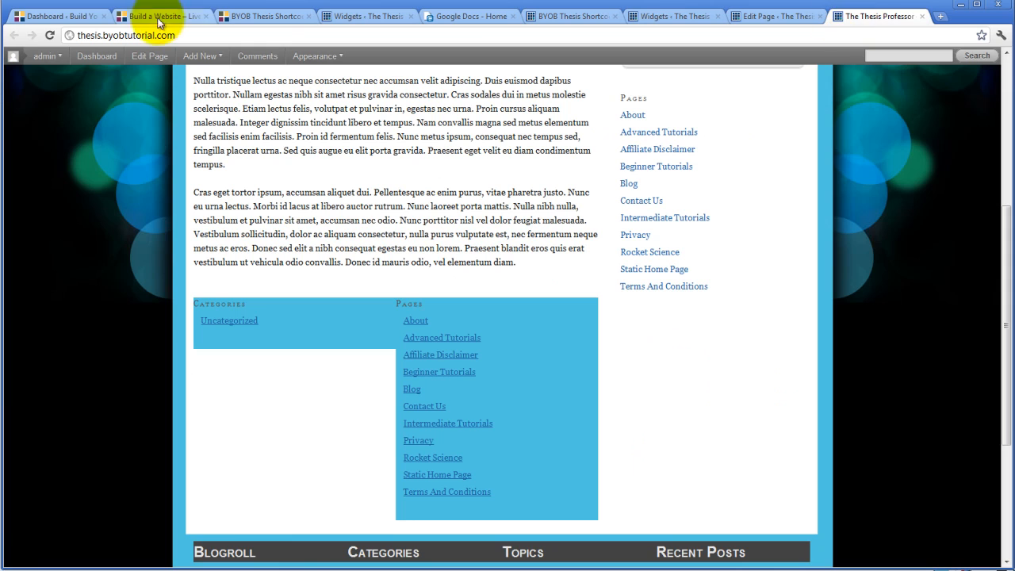
{"action": "left_click", "coordinate": [49, 35]}
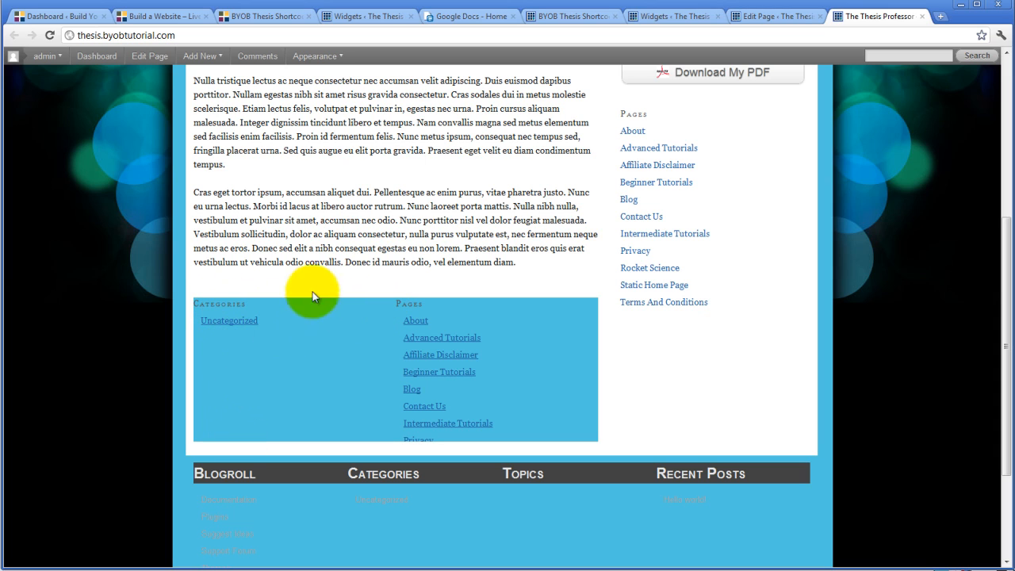
Return to the Shortcode Content Widgets options, set Widget Block 1's height to 350 pixels and save.
{"action": "left_click", "coordinate": [729, 15]}
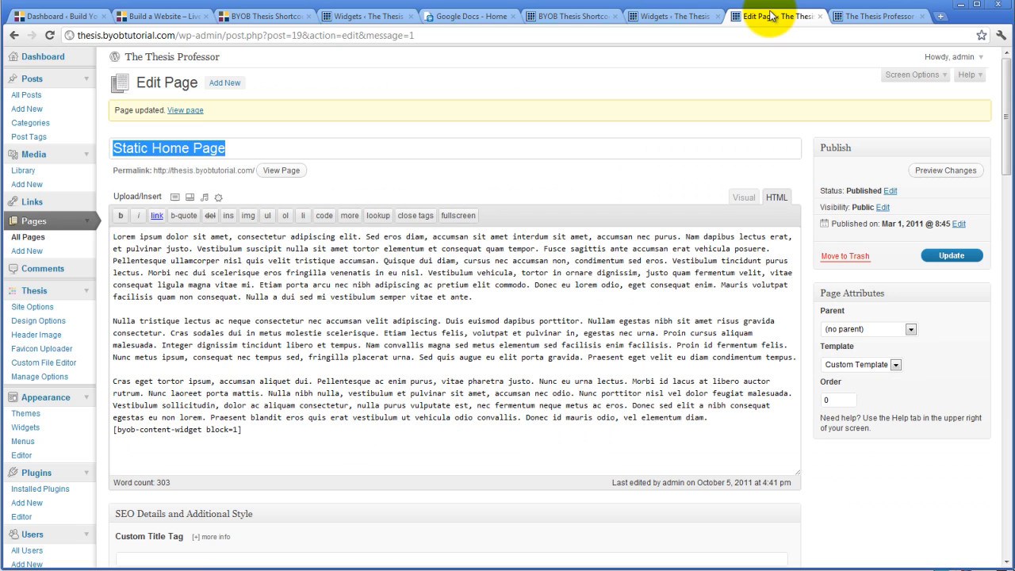
{"action": "left_click", "coordinate": [693, 17]}
{"action": "left_click", "coordinate": [587, 16]}
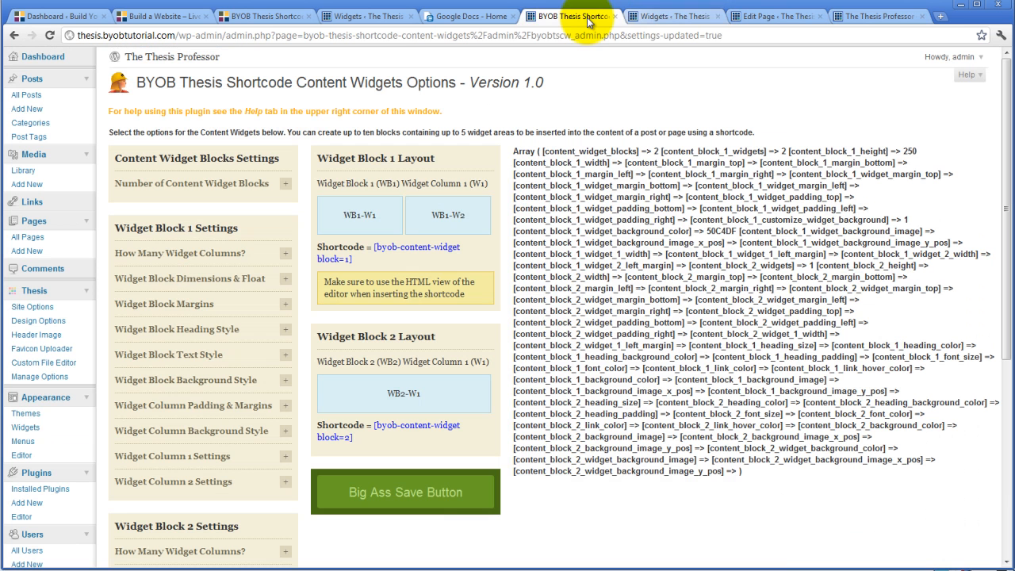
{"action": "left_click", "coordinate": [285, 254]}
{"action": "left_click", "coordinate": [285, 253]}
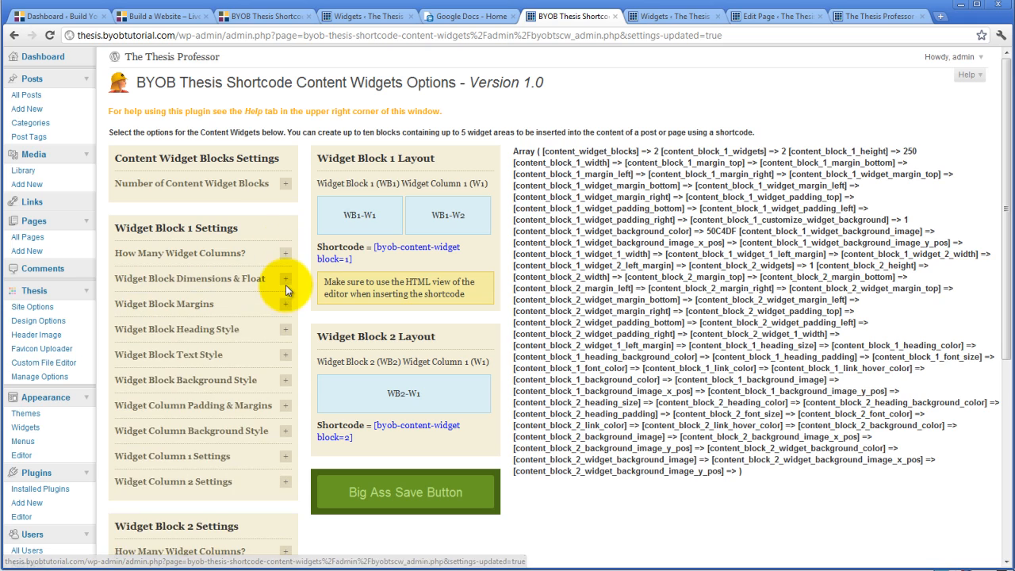
{"action": "left_click", "coordinate": [286, 279]}
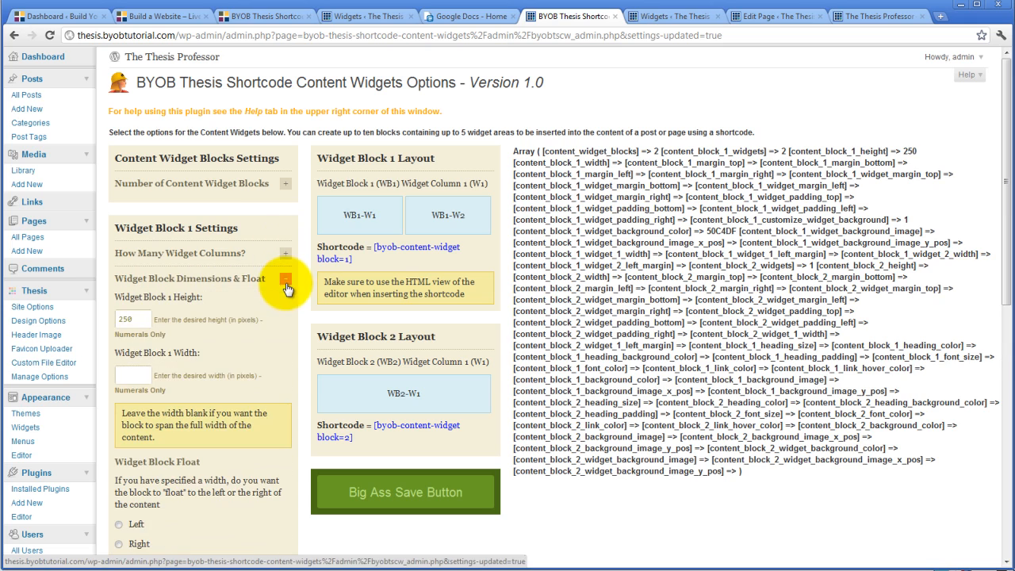
{"action": "double_click", "coordinate": [120, 319]}
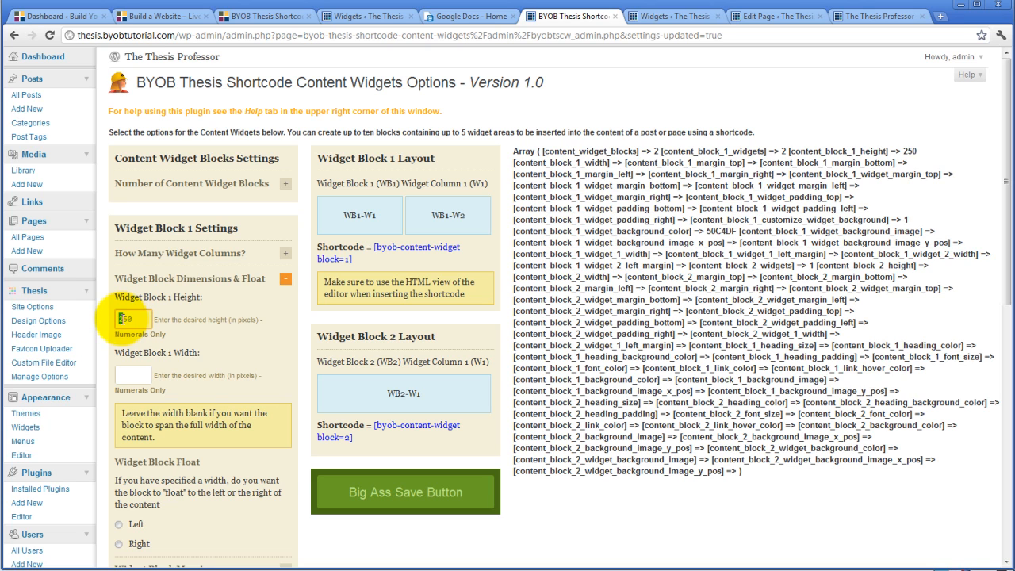
{"action": "type", "text": "3"}
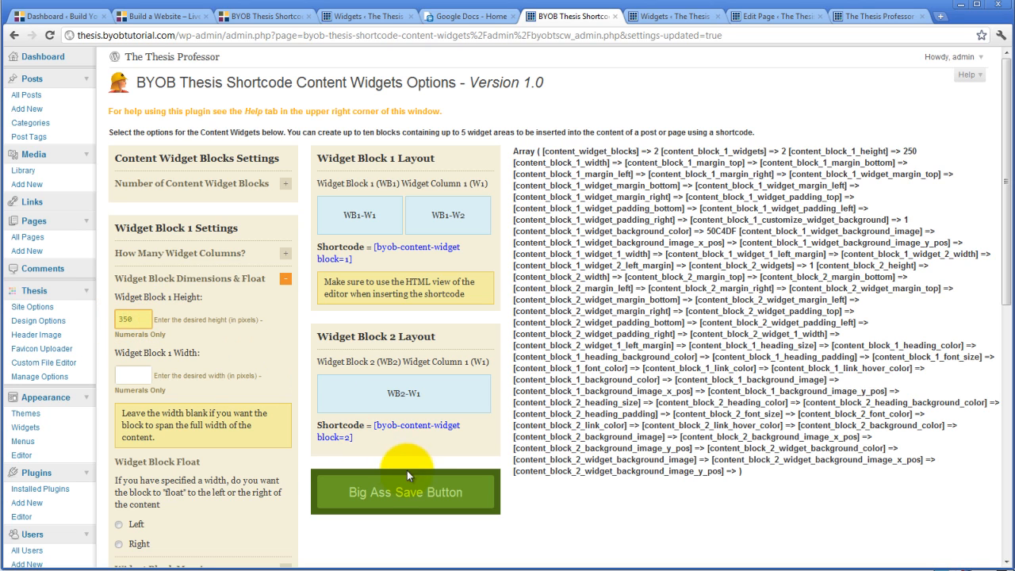
{"action": "left_click", "coordinate": [411, 491]}
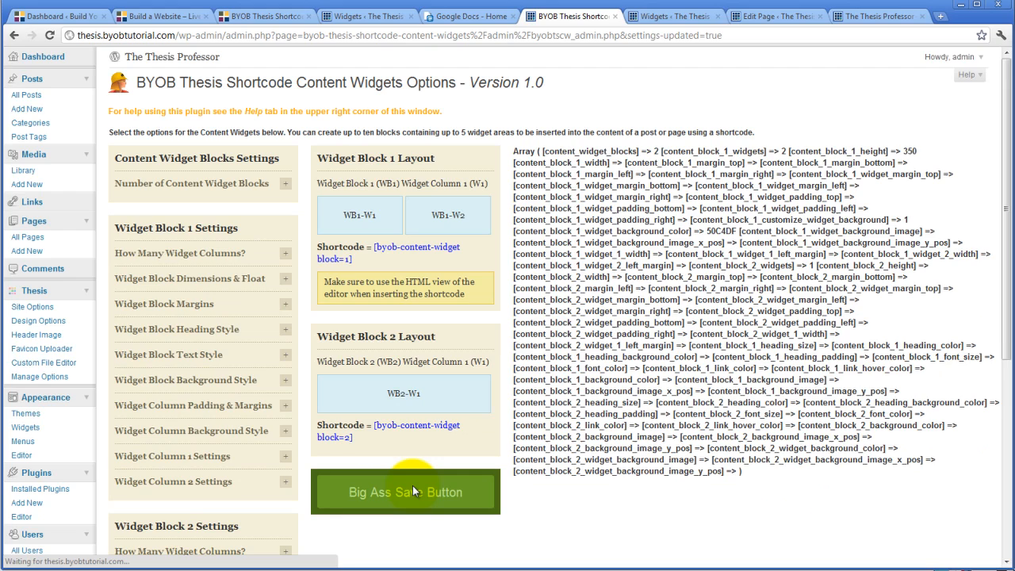
Set Widget Block 1's typical widget left margin to 24 pixels and save the options.
{"action": "scroll", "coordinate": [305, 314], "scroll_direction": "down", "scroll_amount": 3}
{"action": "scroll", "coordinate": [307, 323], "scroll_direction": "down", "scroll_amount": 1}
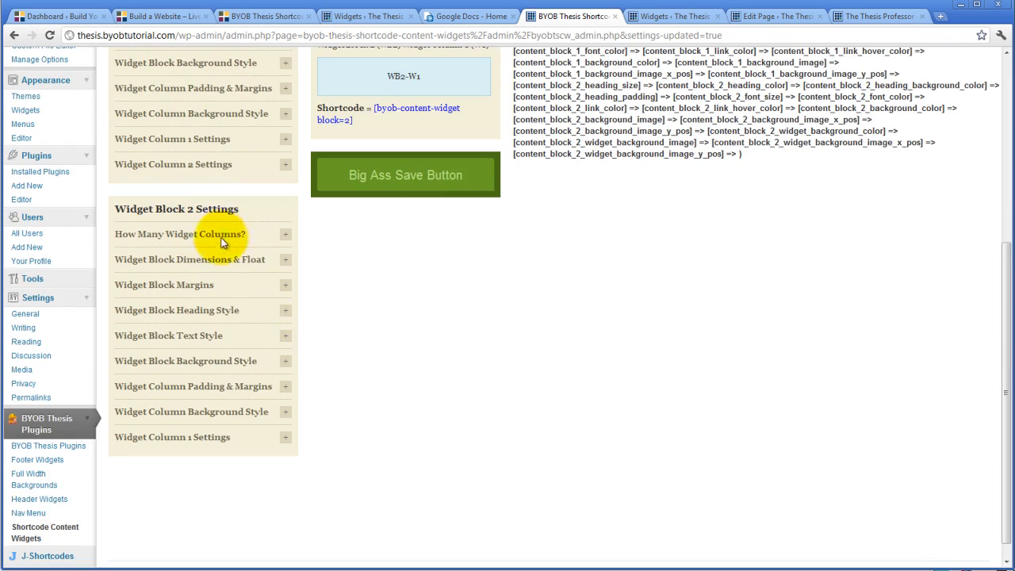
{"action": "scroll", "coordinate": [206, 328], "scroll_direction": "up", "scroll_amount": 2}
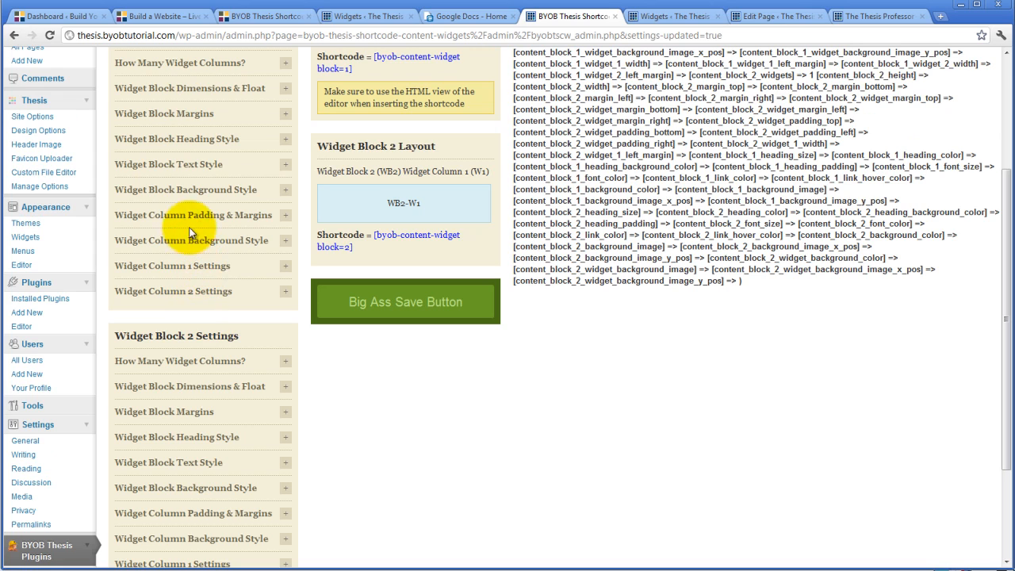
{"action": "left_click", "coordinate": [286, 219]}
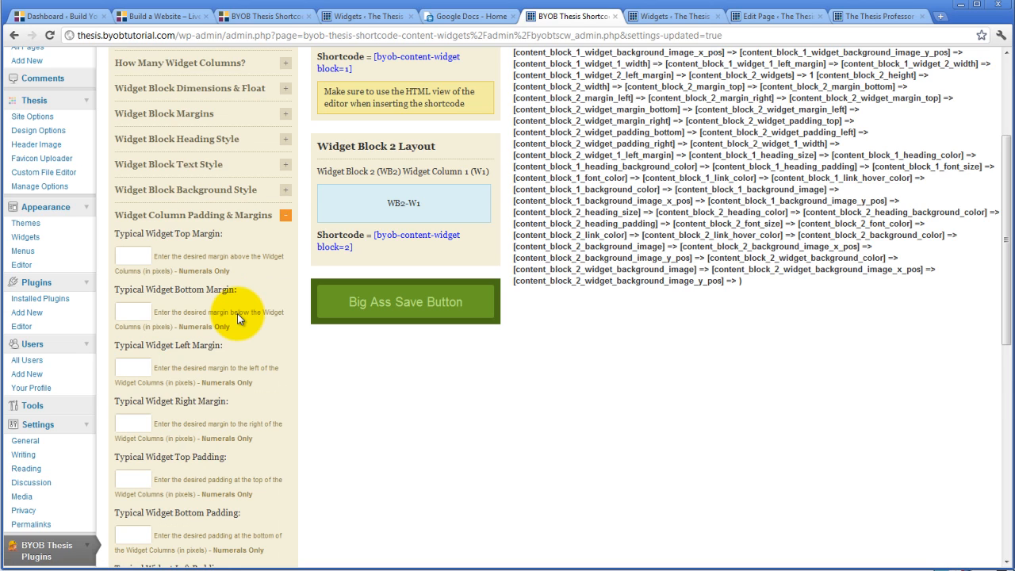
{"action": "scroll", "coordinate": [237, 314], "scroll_direction": "down", "scroll_amount": 2}
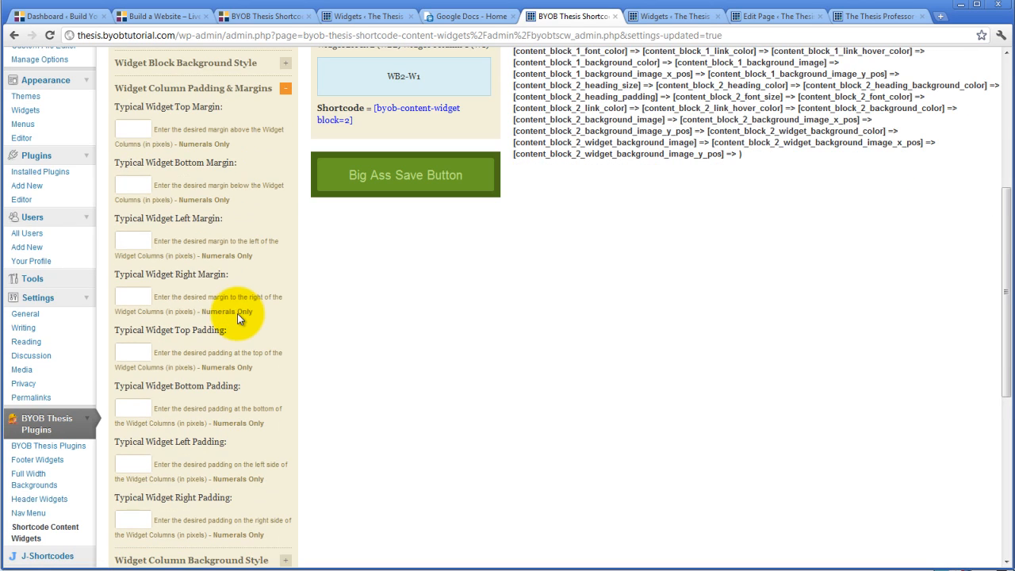
{"action": "left_click", "coordinate": [131, 240]}
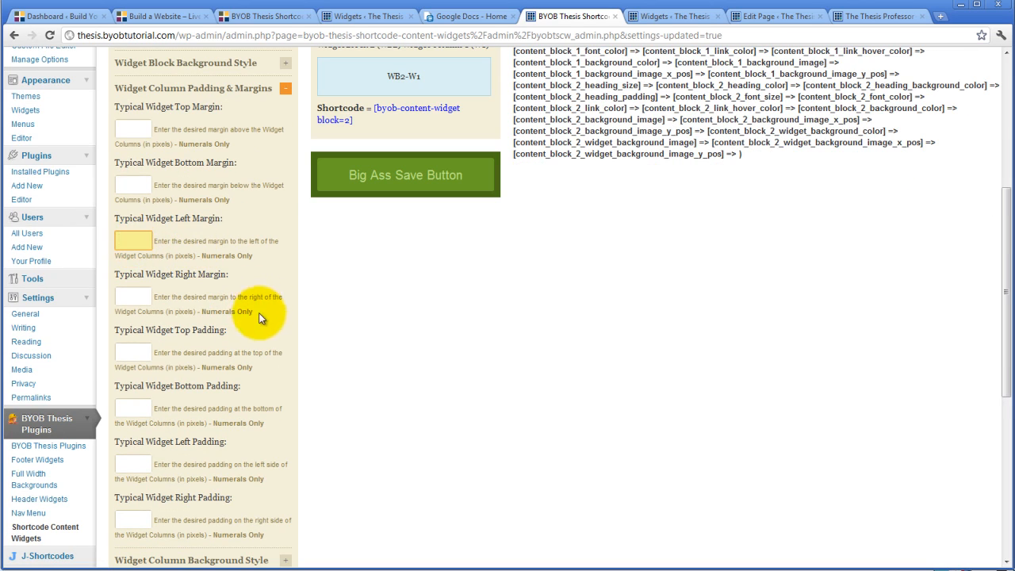
{"action": "type", "text": "24"}
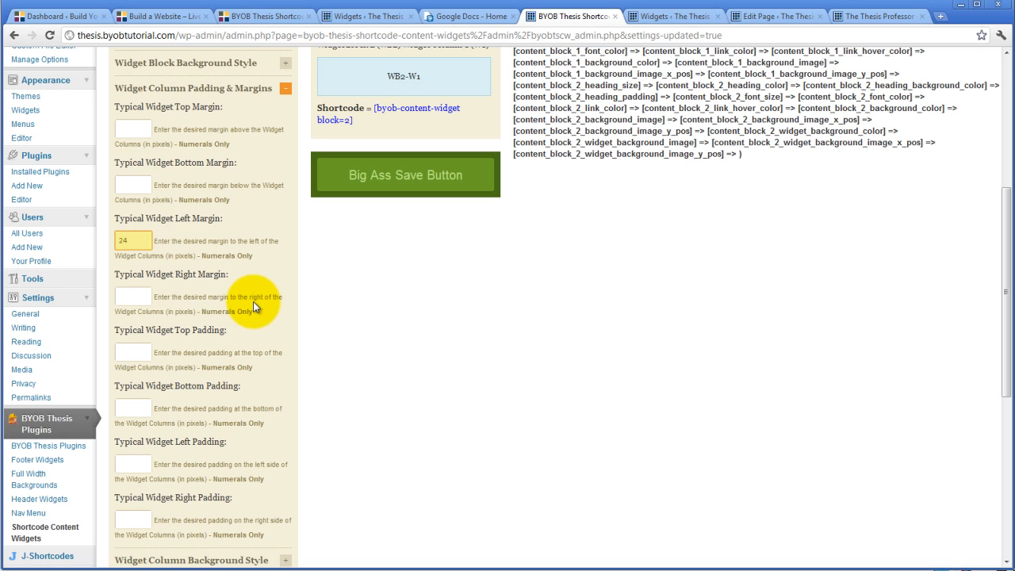
{"action": "left_click", "coordinate": [400, 182]}
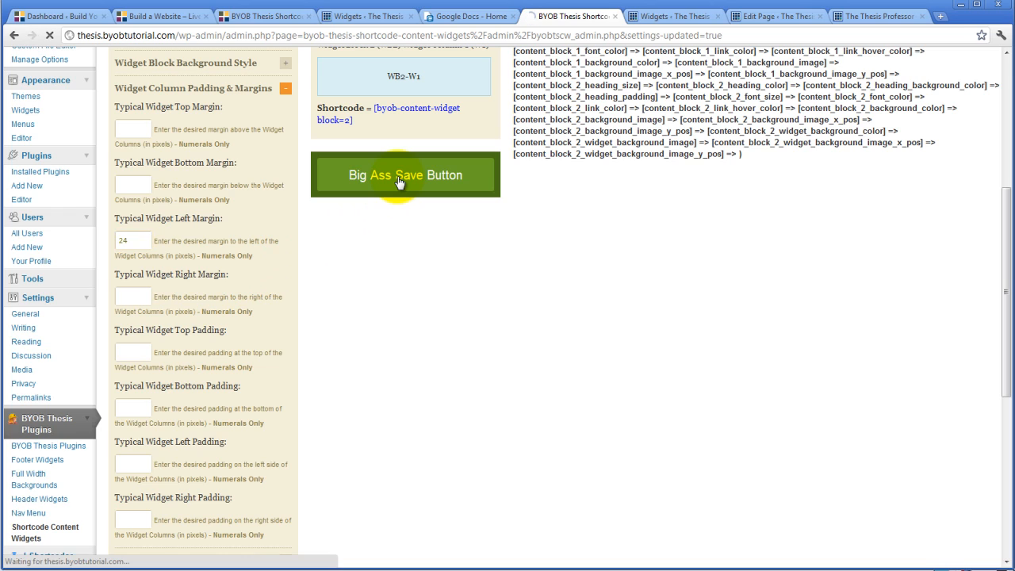
Reload the live home page and examine the spacing around the two widget columns below the page text.
{"action": "left_click", "coordinate": [673, 15]}
{"action": "left_click", "coordinate": [758, 16]}
{"action": "left_click", "coordinate": [853, 16]}
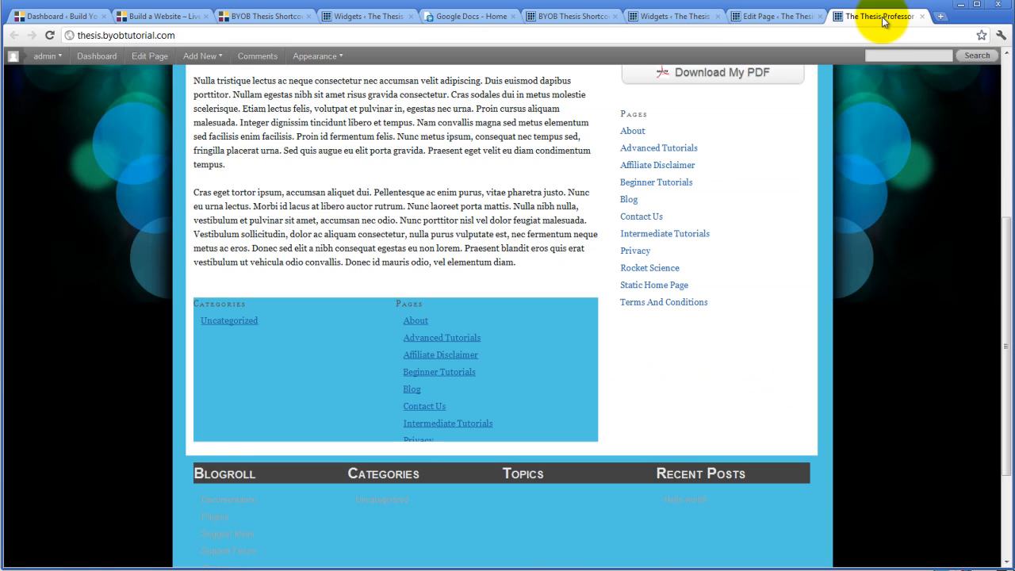
{"action": "left_click", "coordinate": [49, 35]}
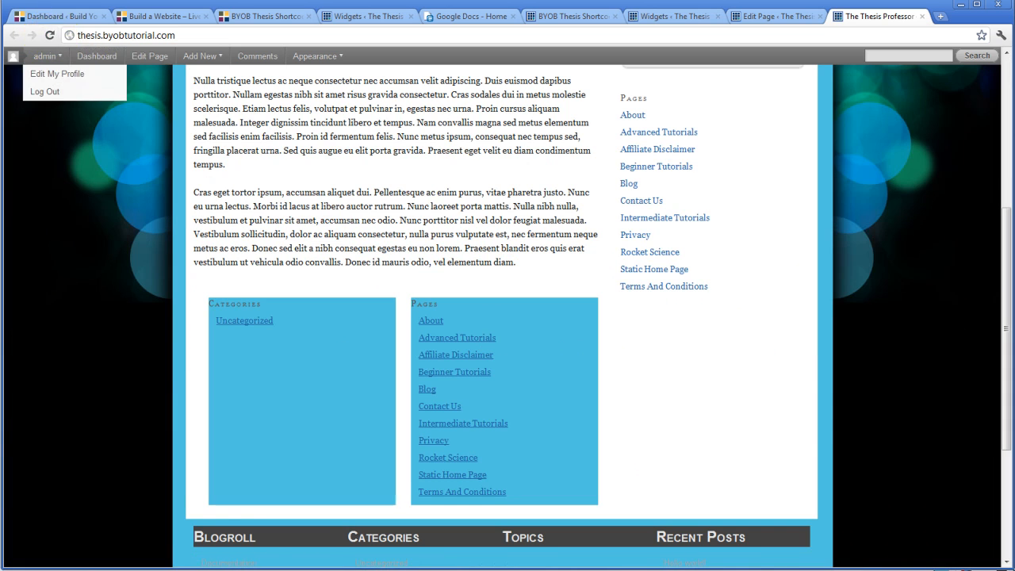
{"action": "scroll", "coordinate": [407, 428], "scroll_direction": "down", "scroll_amount": 3}
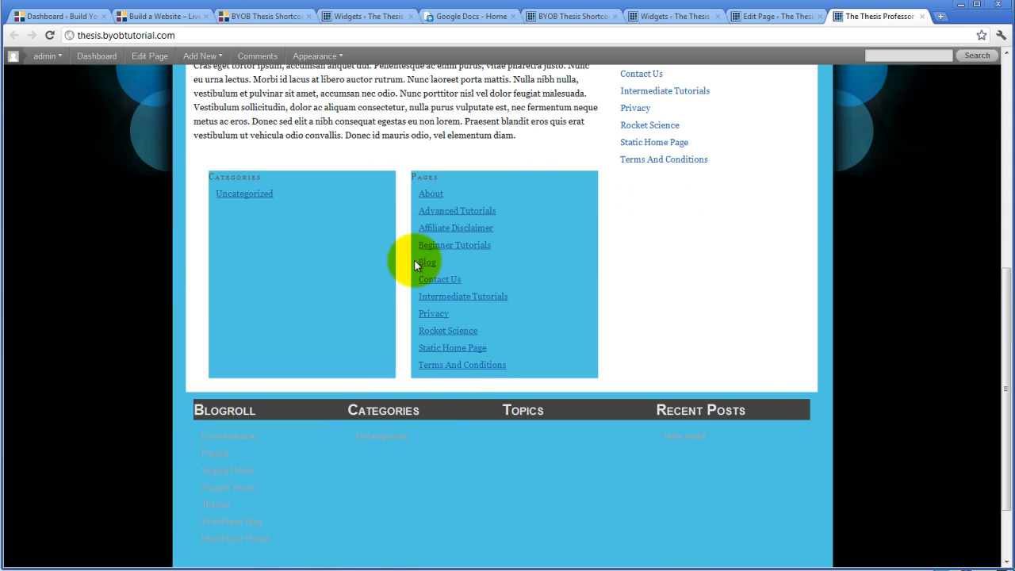
{"action": "scroll", "coordinate": [406, 258], "scroll_direction": "up", "scroll_amount": 6}
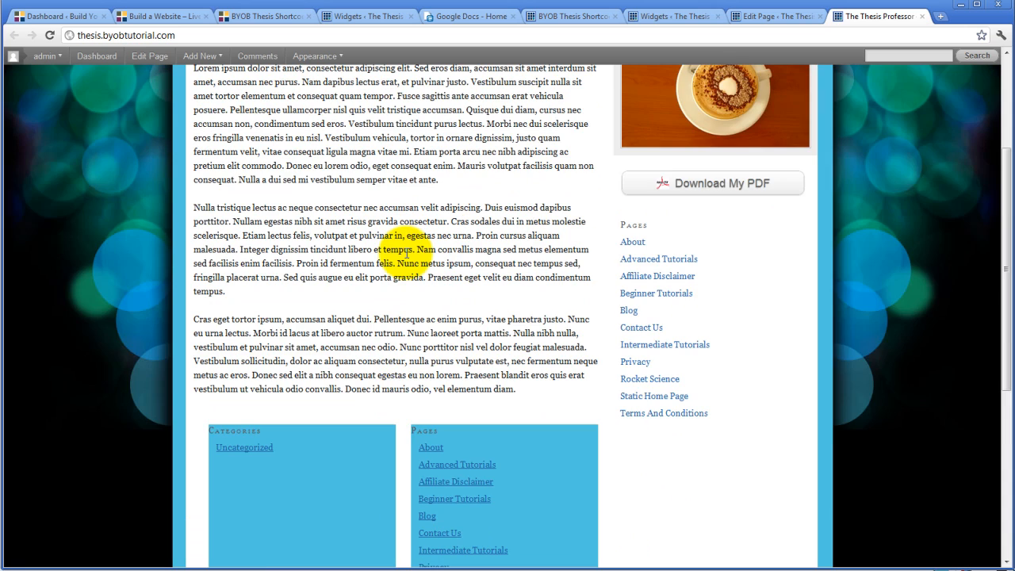
{"action": "scroll", "coordinate": [406, 249], "scroll_direction": "down", "scroll_amount": 3}
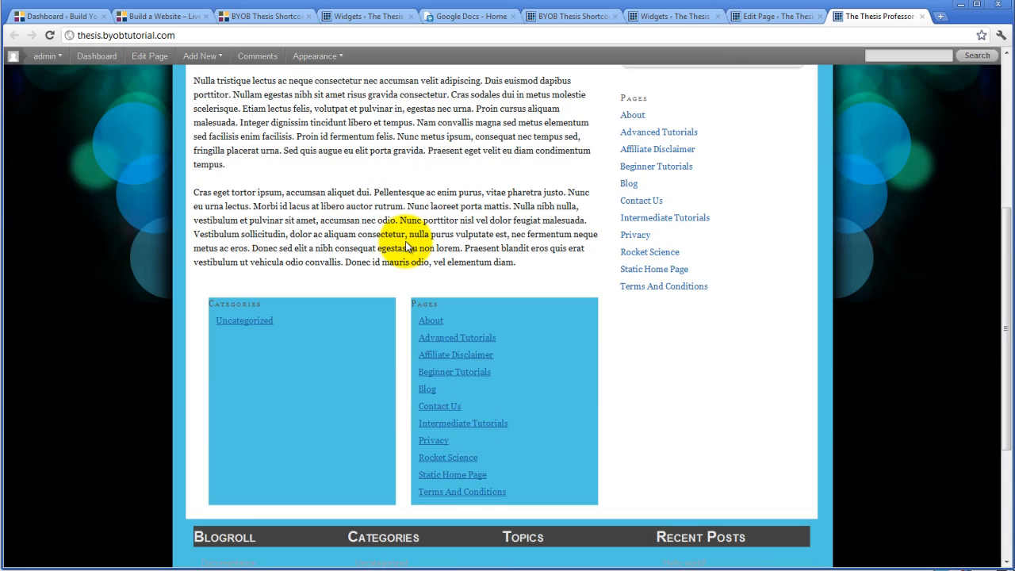
{"action": "scroll", "coordinate": [406, 248], "scroll_direction": "down", "scroll_amount": 2}
{"action": "left_click", "coordinate": [313, 249]}
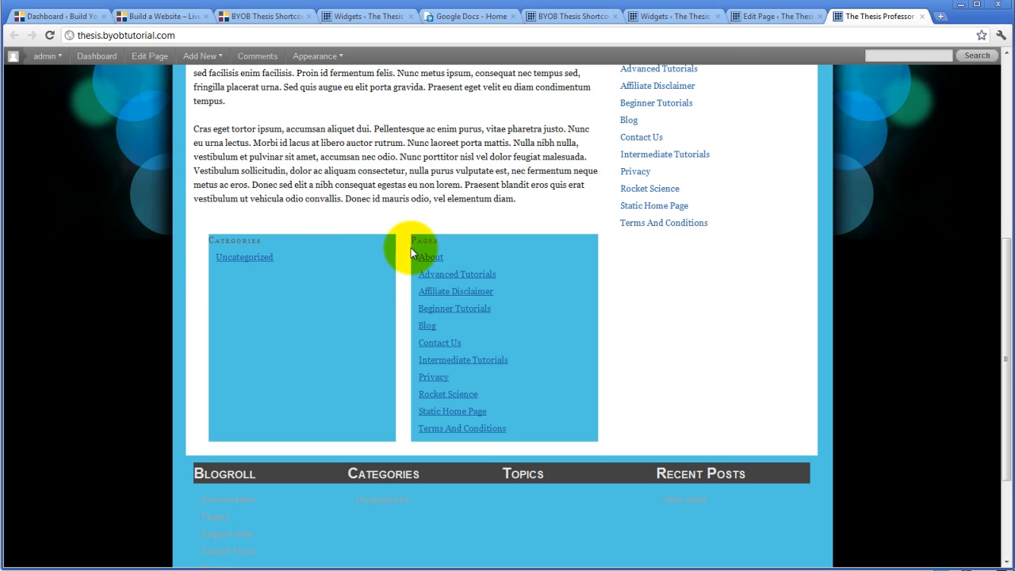
Back in the plugin options, set the left margin adjustment of Widget Block 1's Widget Column 1 to 0 pixels and save.
{"action": "left_click", "coordinate": [758, 16]}
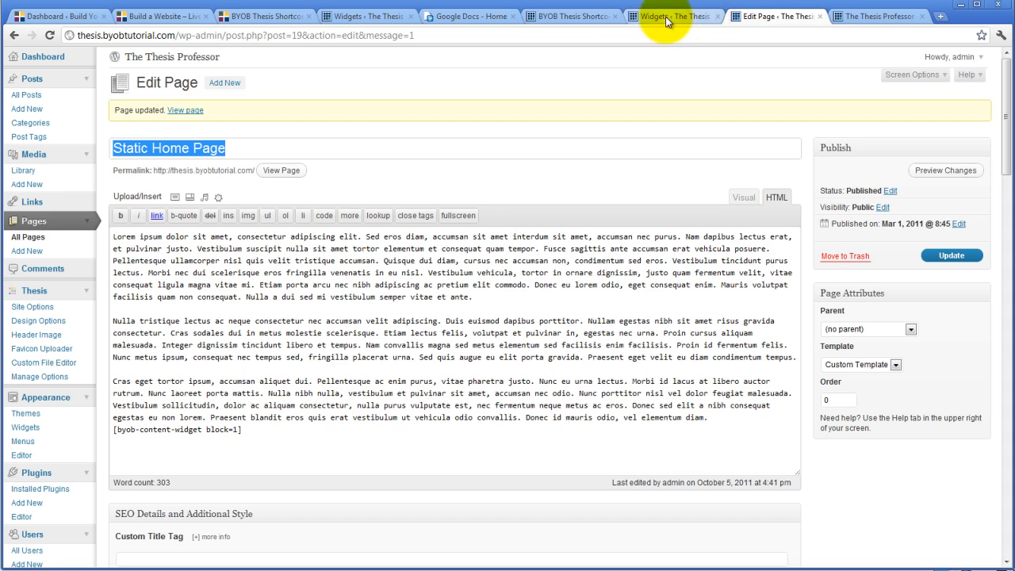
{"action": "left_click", "coordinate": [583, 15]}
{"action": "scroll", "coordinate": [283, 306], "scroll_direction": "down", "scroll_amount": 3}
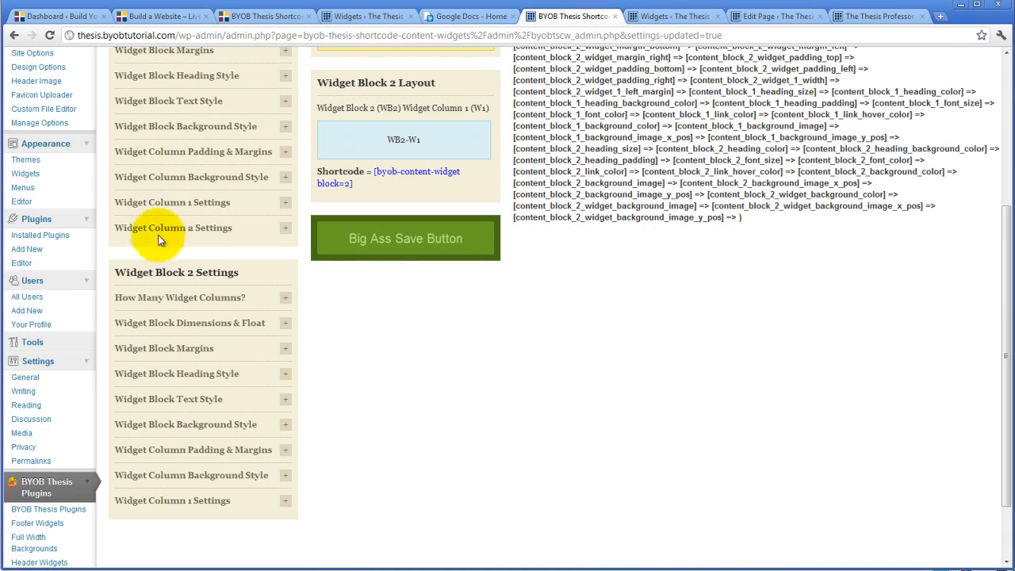
{"action": "left_click", "coordinate": [285, 204]}
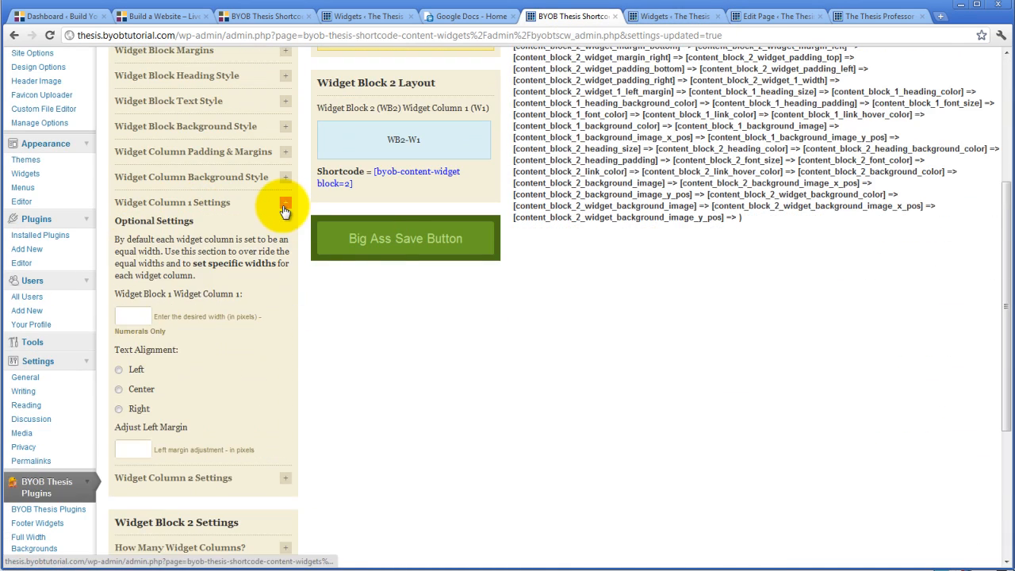
{"action": "left_click", "coordinate": [149, 449]}
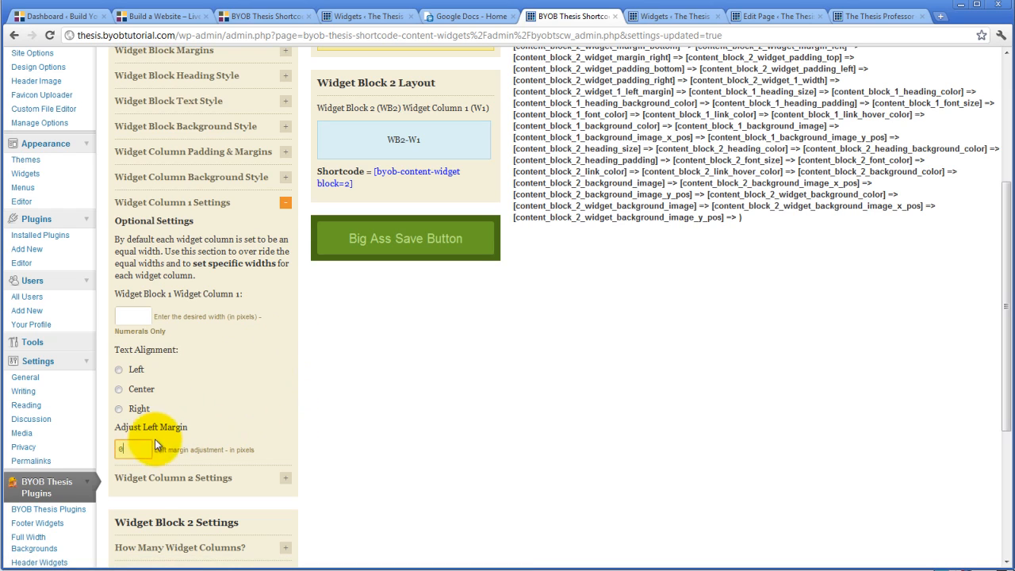
{"action": "left_click", "coordinate": [206, 441]}
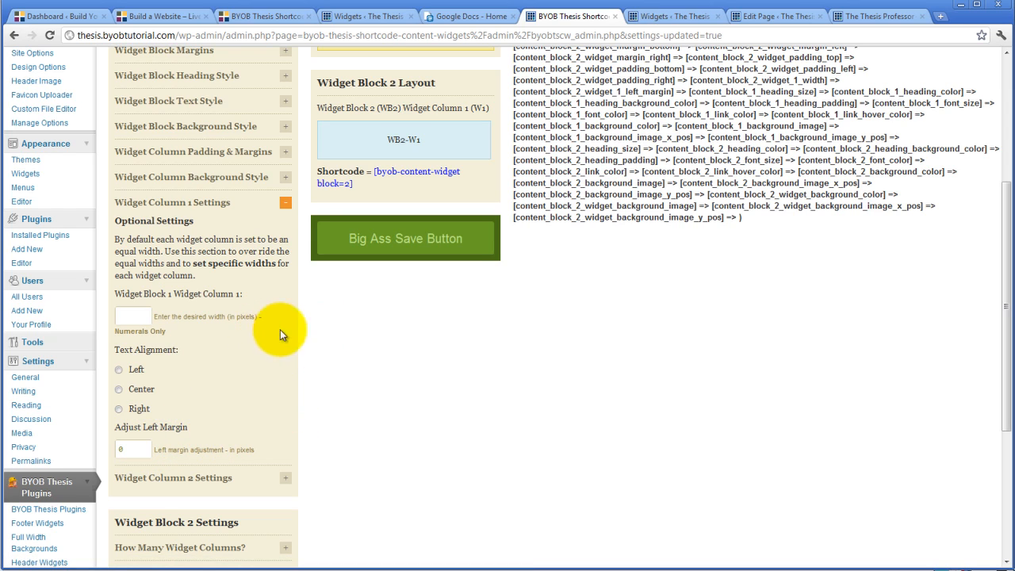
{"action": "left_click", "coordinate": [374, 256]}
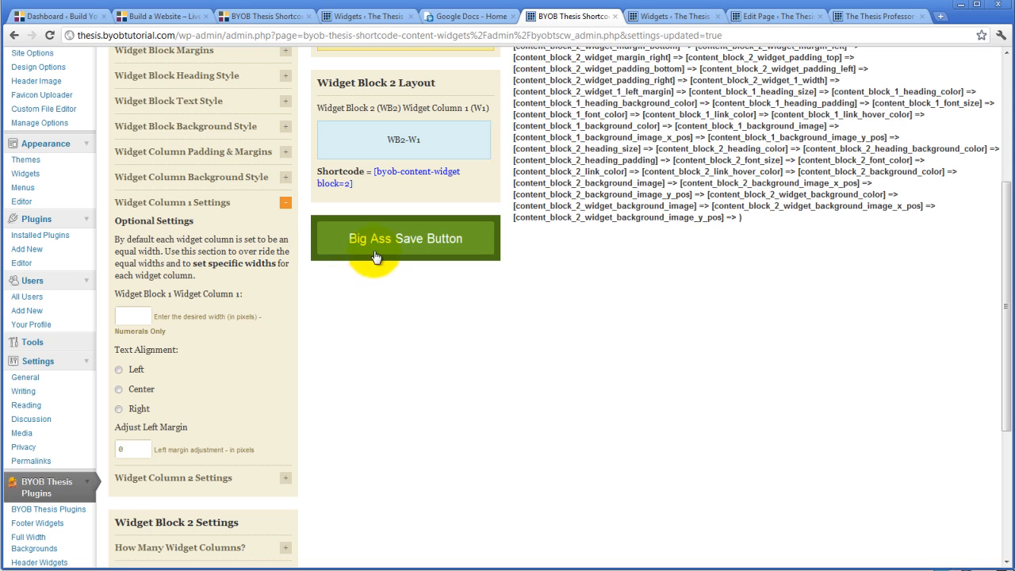
{"action": "left_click", "coordinate": [281, 152]}
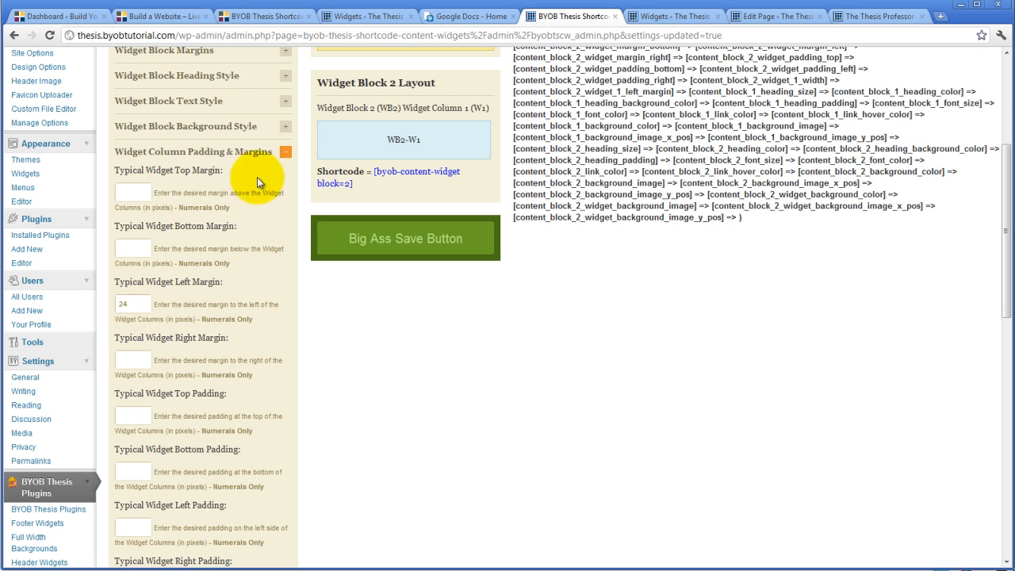
{"action": "left_click", "coordinate": [284, 152]}
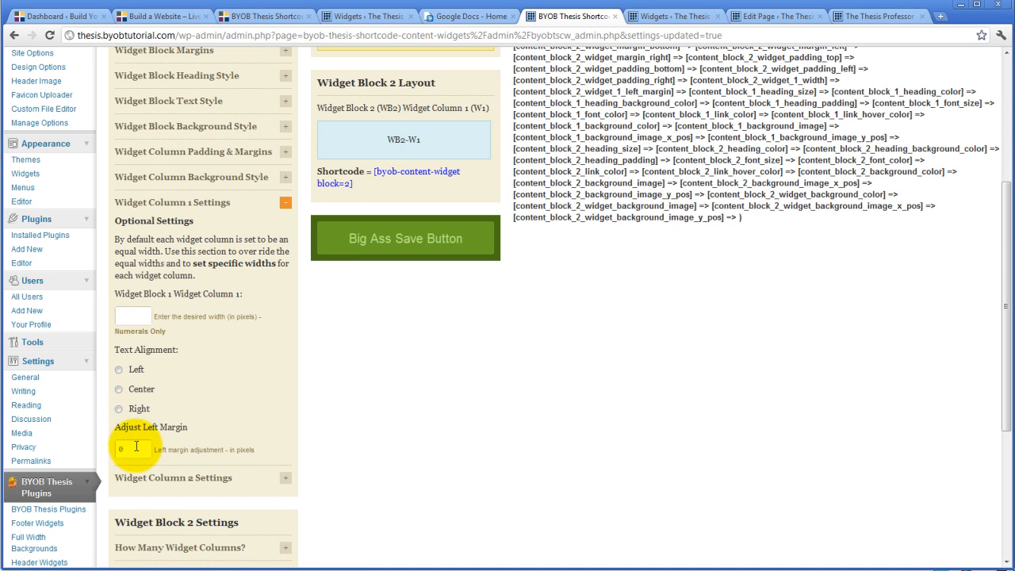
{"action": "left_click", "coordinate": [379, 247]}
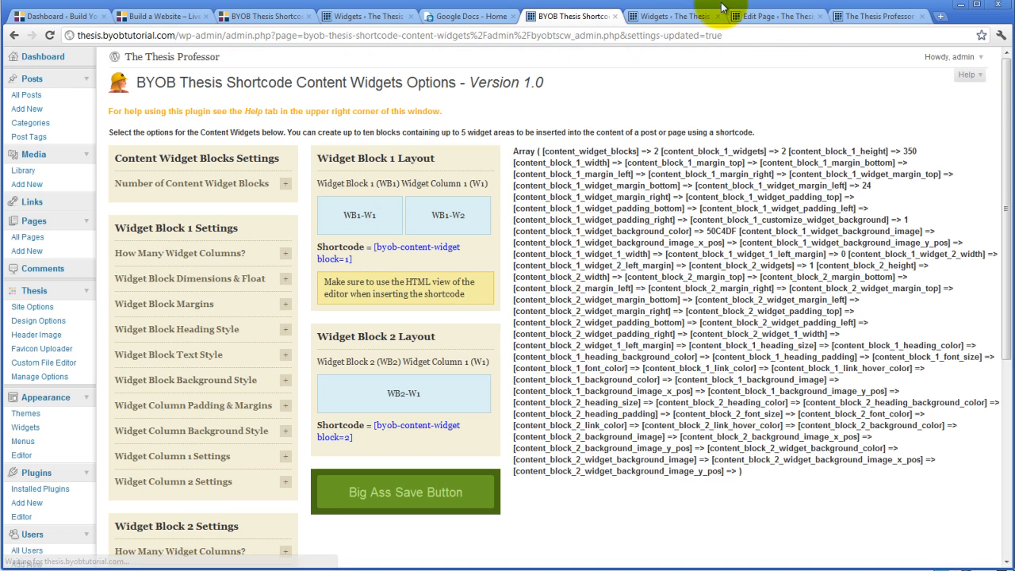
Reload the live home page to check how the first widget column aligns with the page text.
{"action": "left_click", "coordinate": [664, 19]}
{"action": "left_click", "coordinate": [762, 18]}
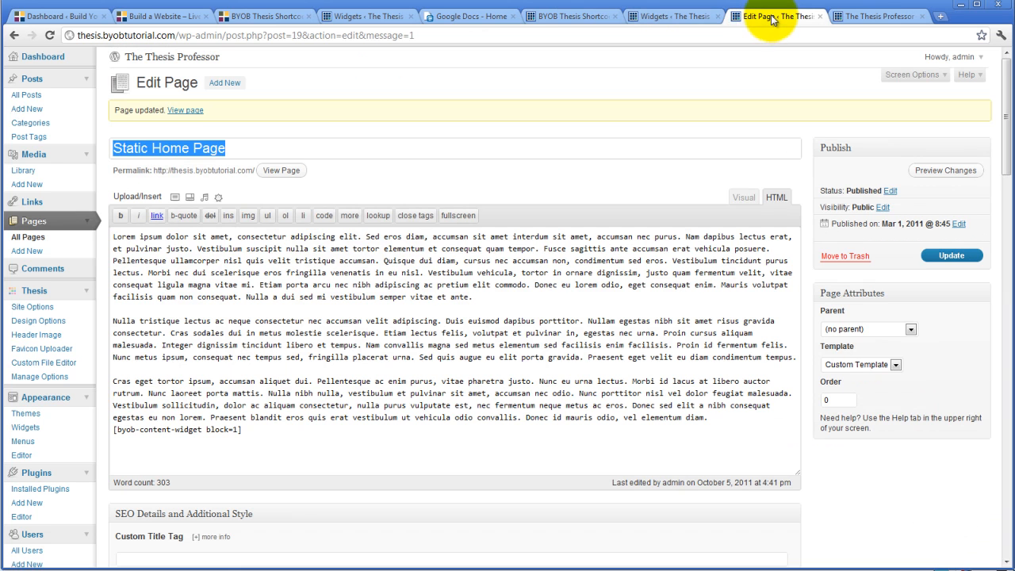
{"action": "left_click", "coordinate": [880, 17]}
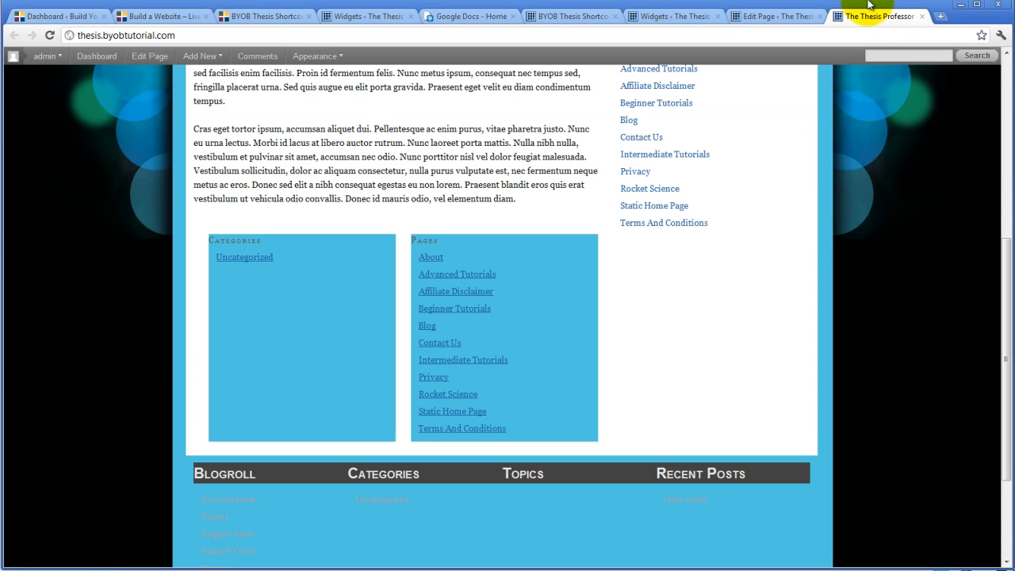
{"action": "left_click", "coordinate": [50, 35]}
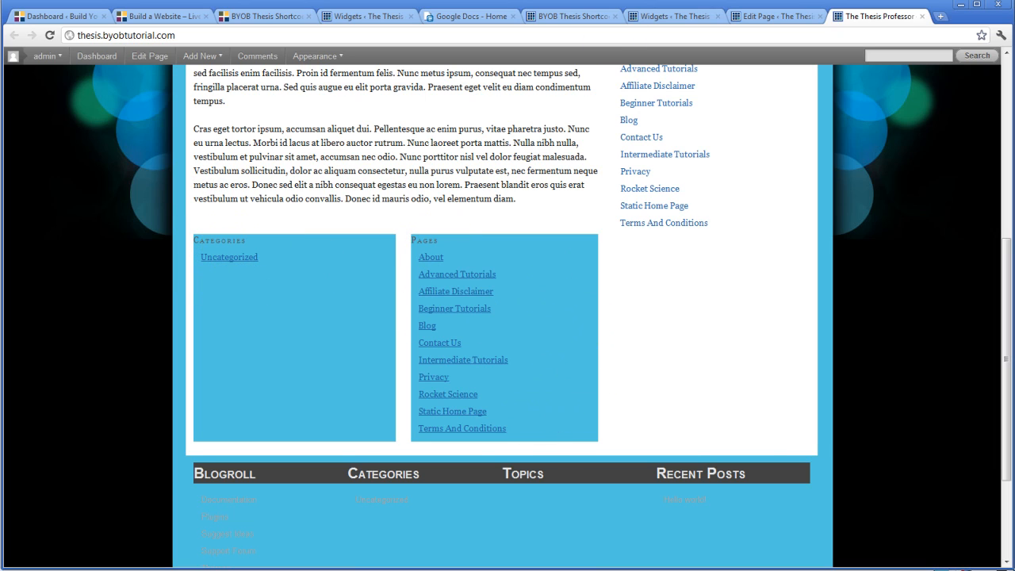
Return to the plugin options, set Widget Block 1's typical widget top, bottom, left and right padding to 20 pixels each, and save.
{"action": "left_click", "coordinate": [769, 17]}
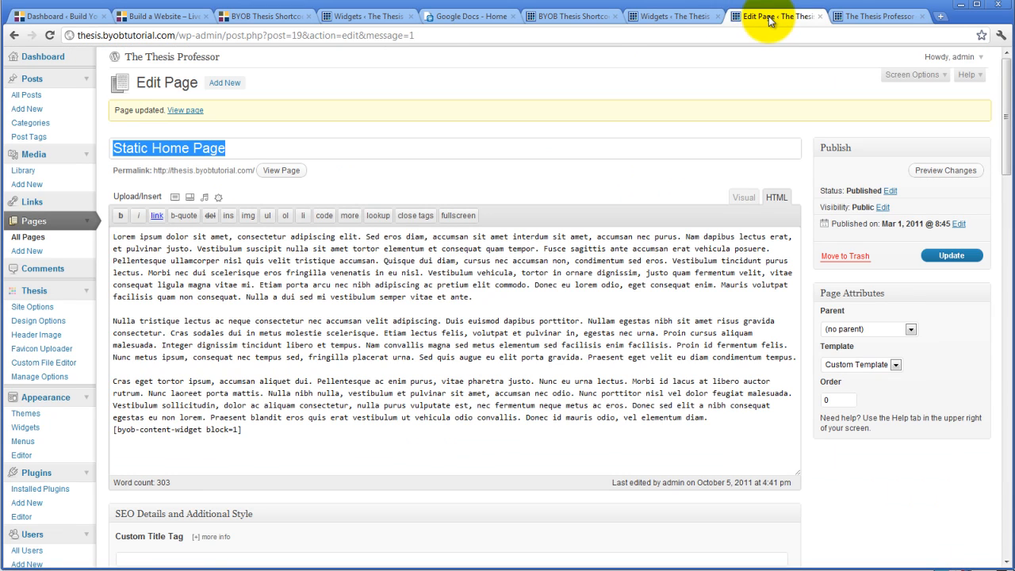
{"action": "left_click", "coordinate": [564, 17]}
{"action": "scroll", "coordinate": [371, 282], "scroll_direction": "down", "scroll_amount": 2}
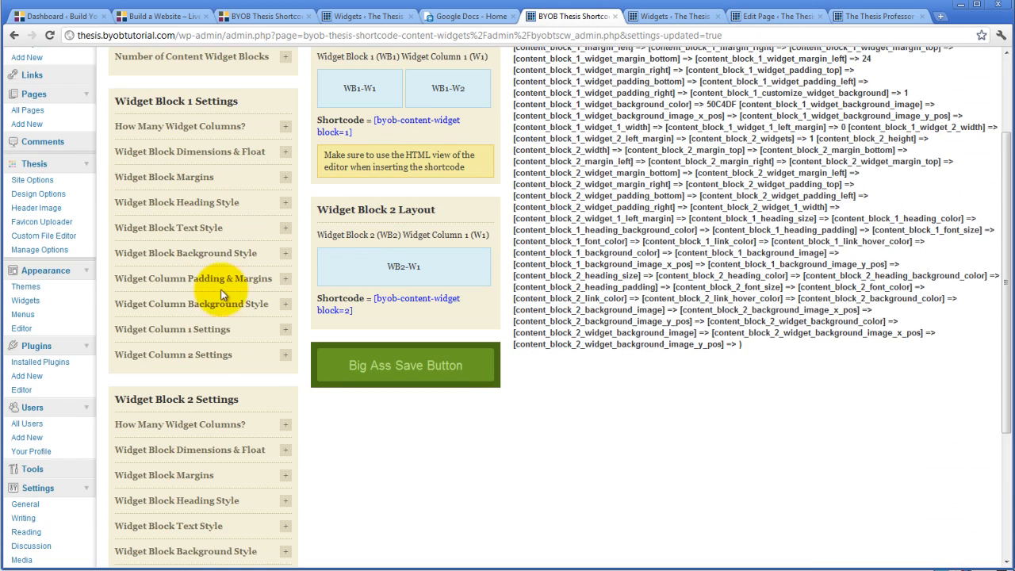
{"action": "left_click", "coordinate": [286, 283]}
{"action": "scroll", "coordinate": [264, 317], "scroll_direction": "down", "scroll_amount": 2}
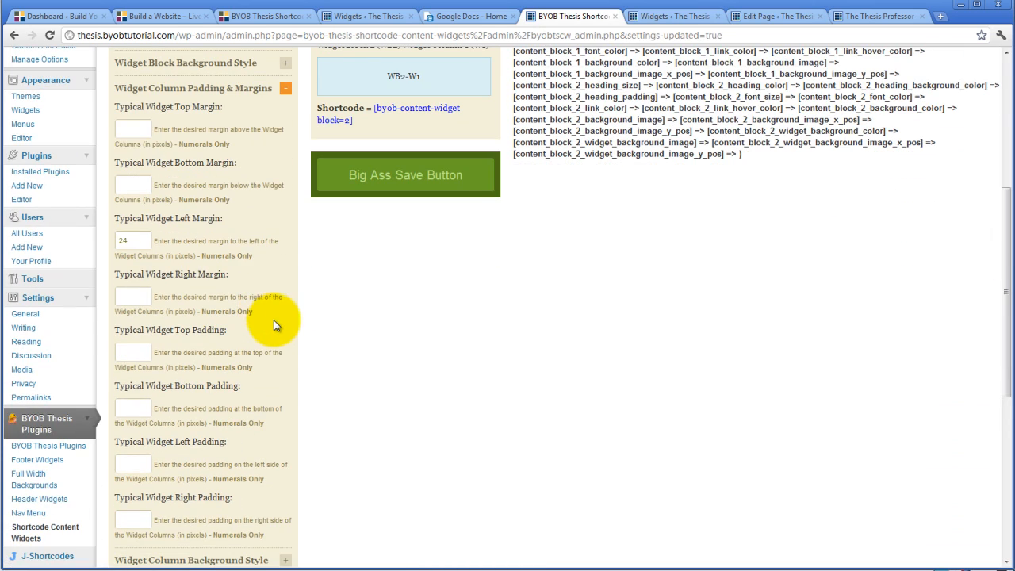
{"action": "left_click", "coordinate": [136, 350]}
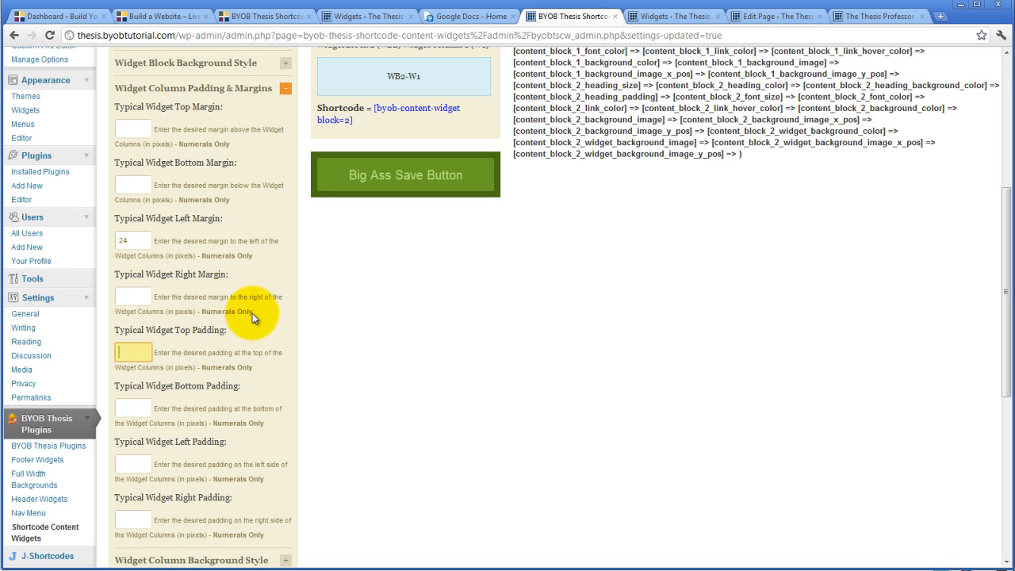
{"action": "type", "text": "20"}
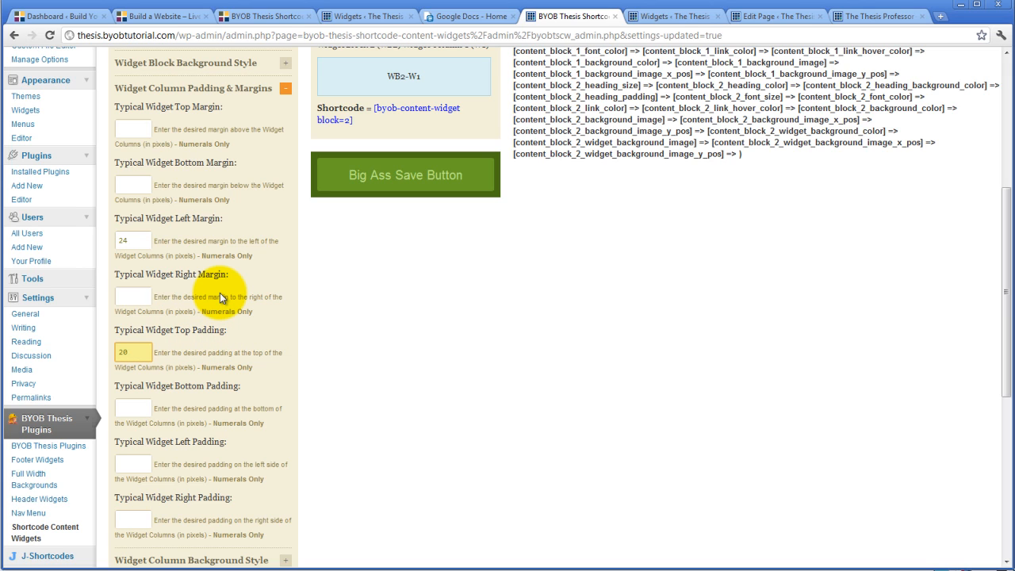
{"action": "scroll", "coordinate": [204, 432], "scroll_direction": "down", "scroll_amount": 2}
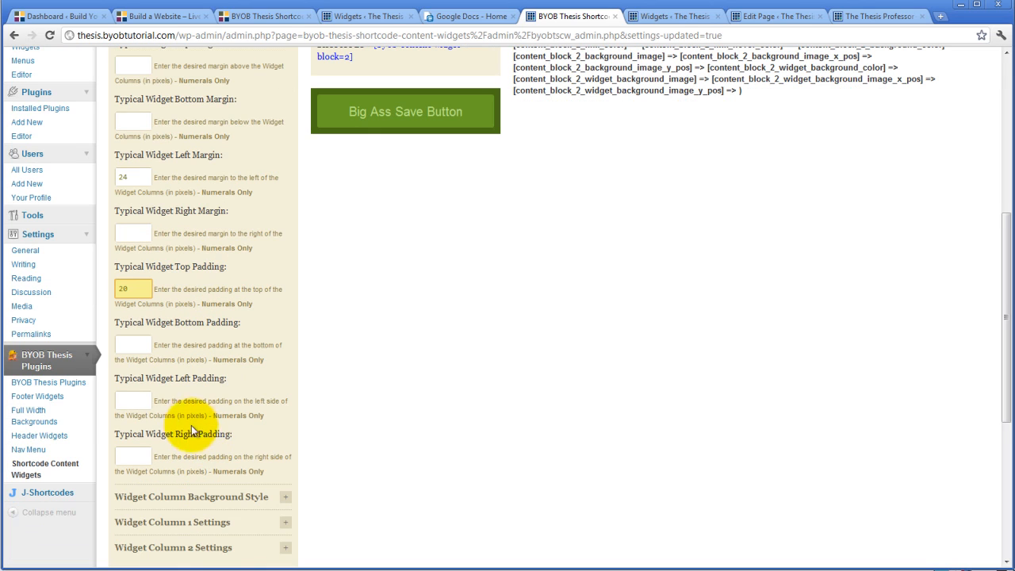
{"action": "left_click", "coordinate": [129, 346]}
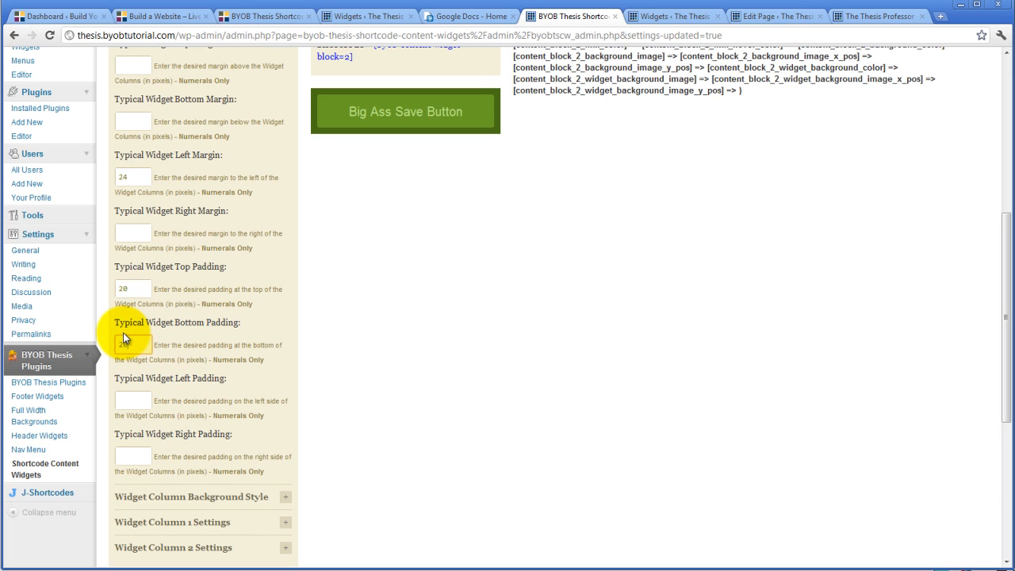
{"action": "left_click", "coordinate": [141, 399]}
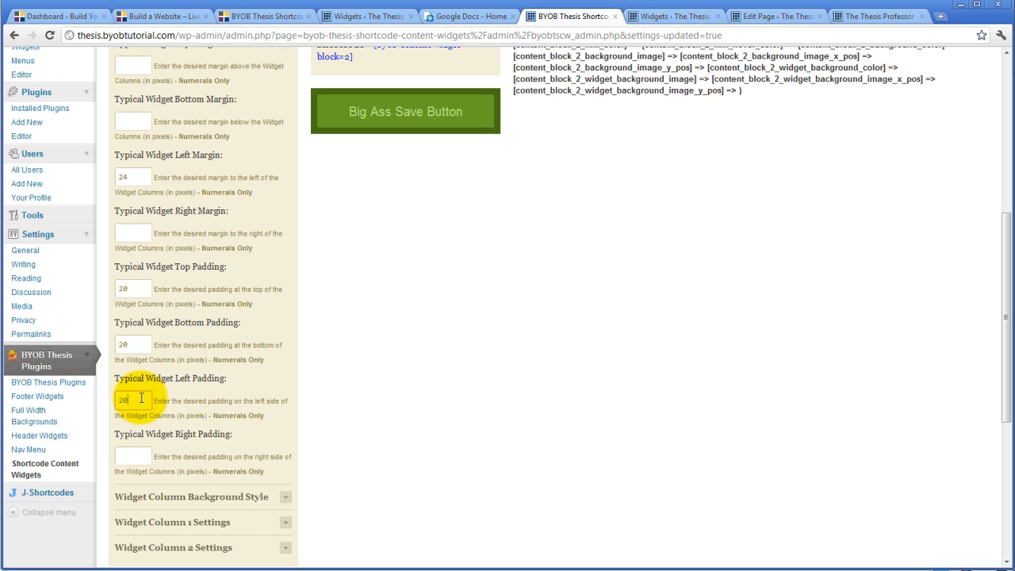
{"action": "left_click", "coordinate": [133, 455]}
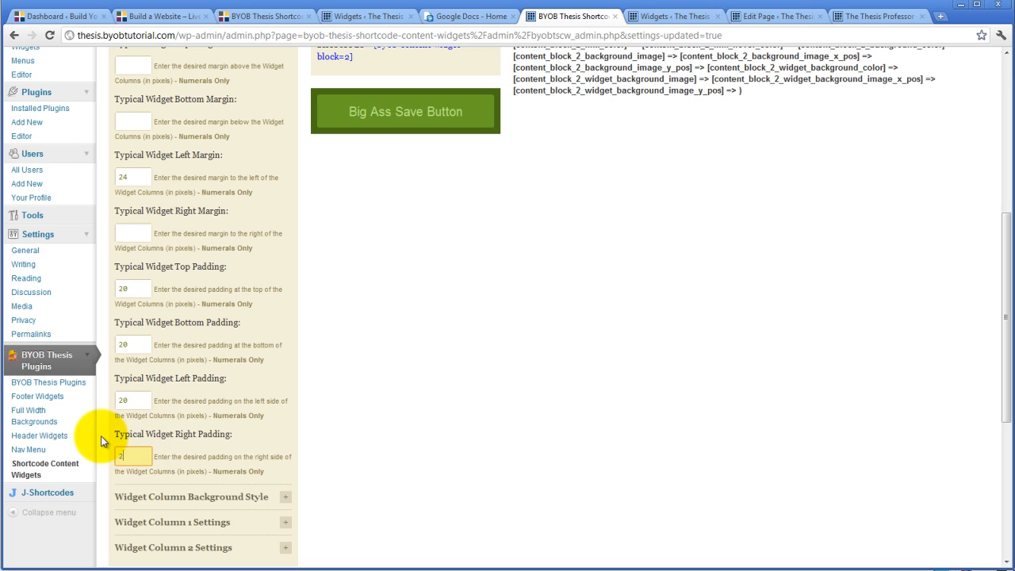
{"action": "left_click", "coordinate": [394, 111]}
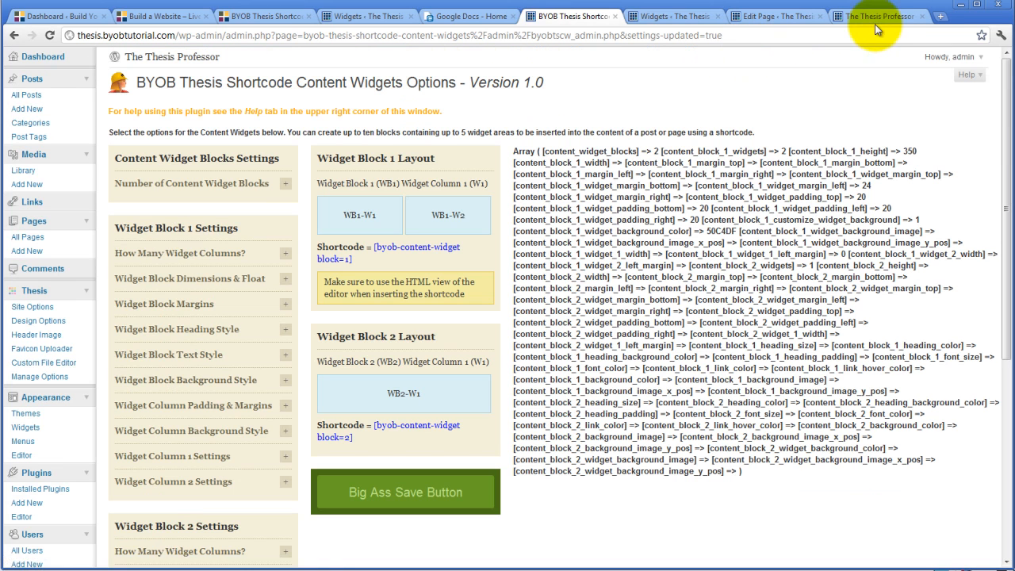
Reload the live home page to check the padding inside the two content widget columns.
{"action": "left_click", "coordinate": [876, 17]}
{"action": "left_click", "coordinate": [50, 36]}
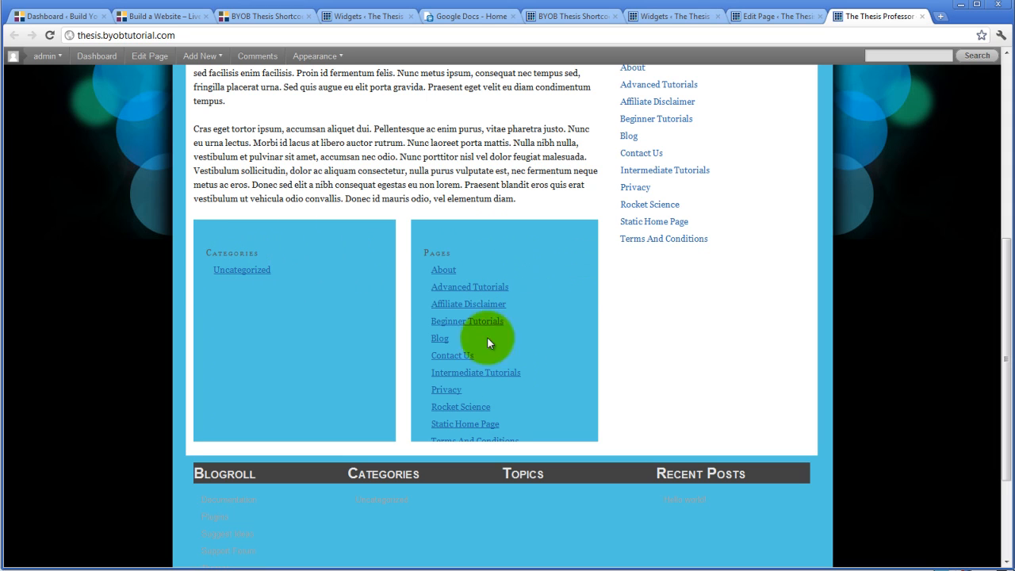
Back in the plugin options, clear Widget Block 1's typical widget top padding and save.
{"action": "left_click", "coordinate": [774, 16]}
{"action": "left_click", "coordinate": [660, 17]}
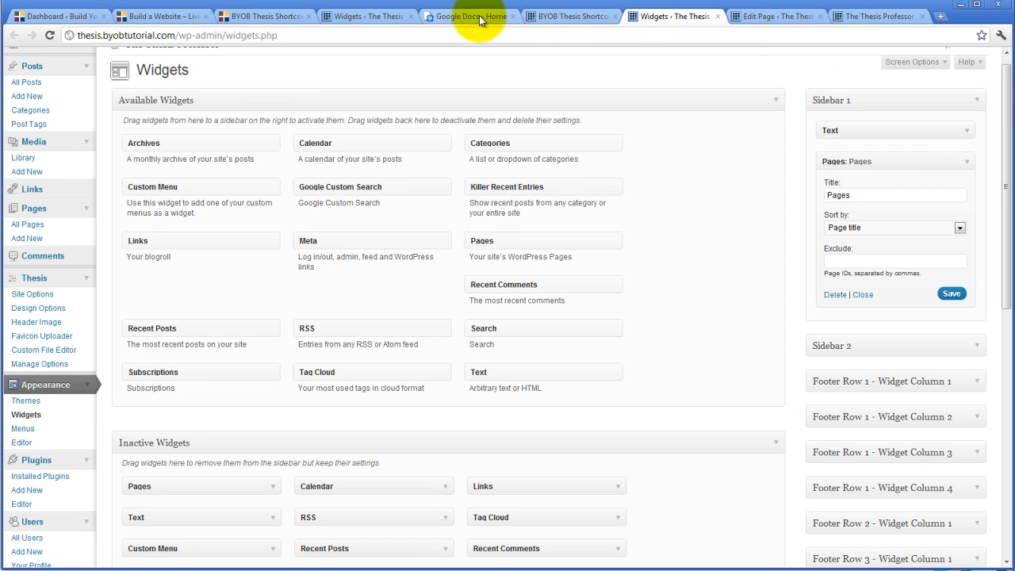
{"action": "left_click", "coordinate": [555, 17]}
{"action": "scroll", "coordinate": [269, 391], "scroll_direction": "down", "scroll_amount": 3}
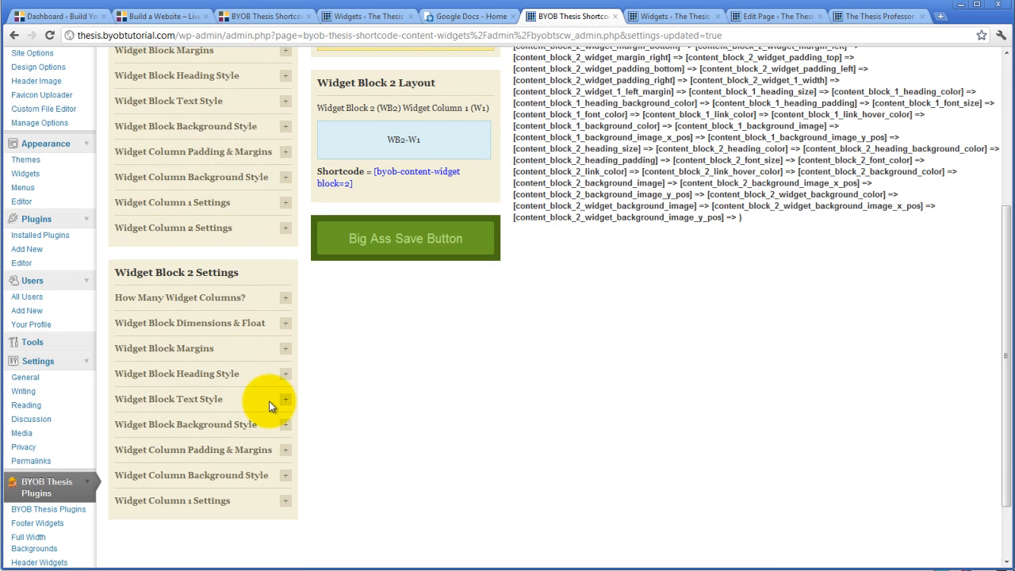
{"action": "left_click", "coordinate": [283, 153]}
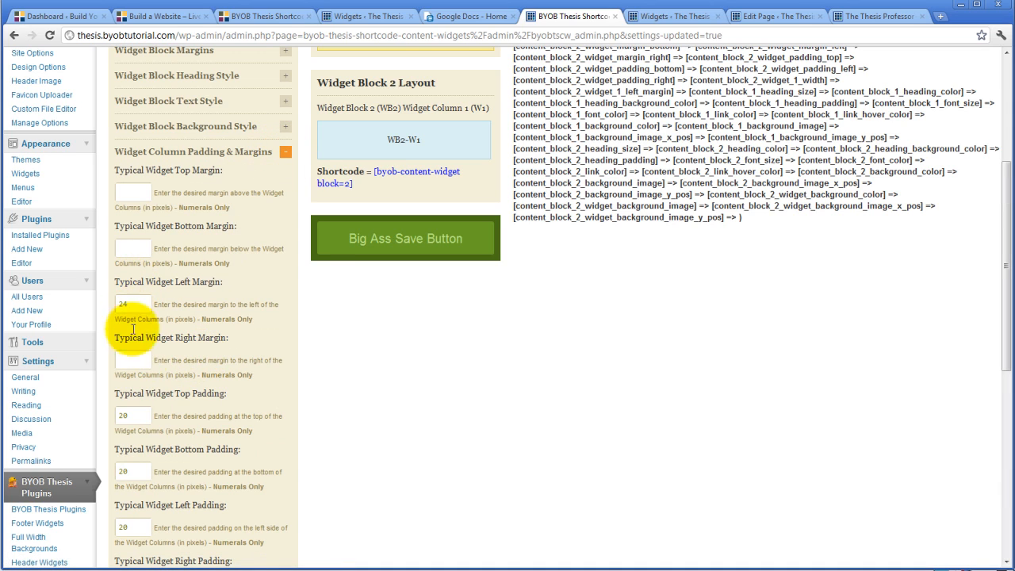
{"action": "double_click", "coordinate": [131, 415]}
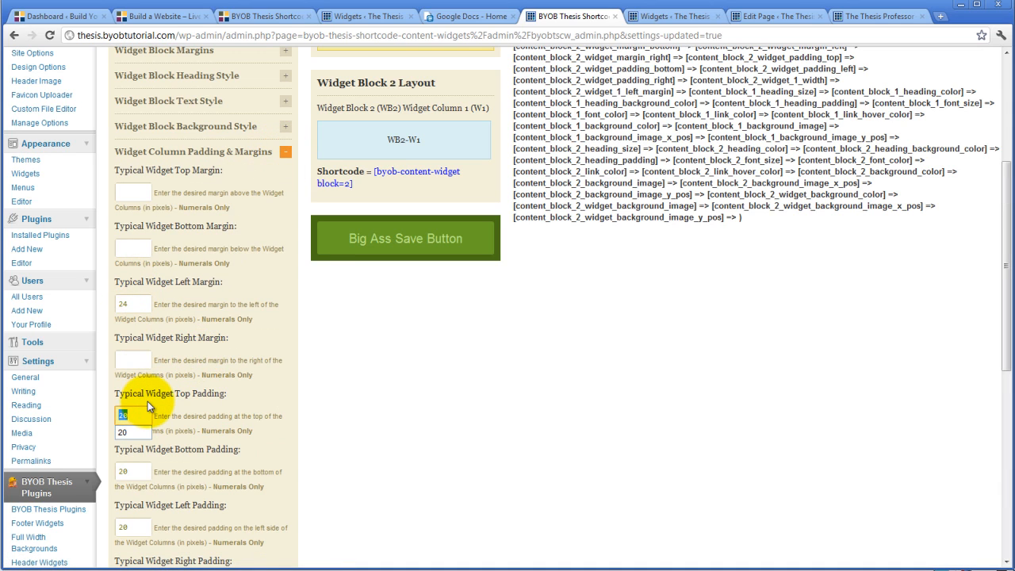
{"action": "key", "text": "BackSpace"}
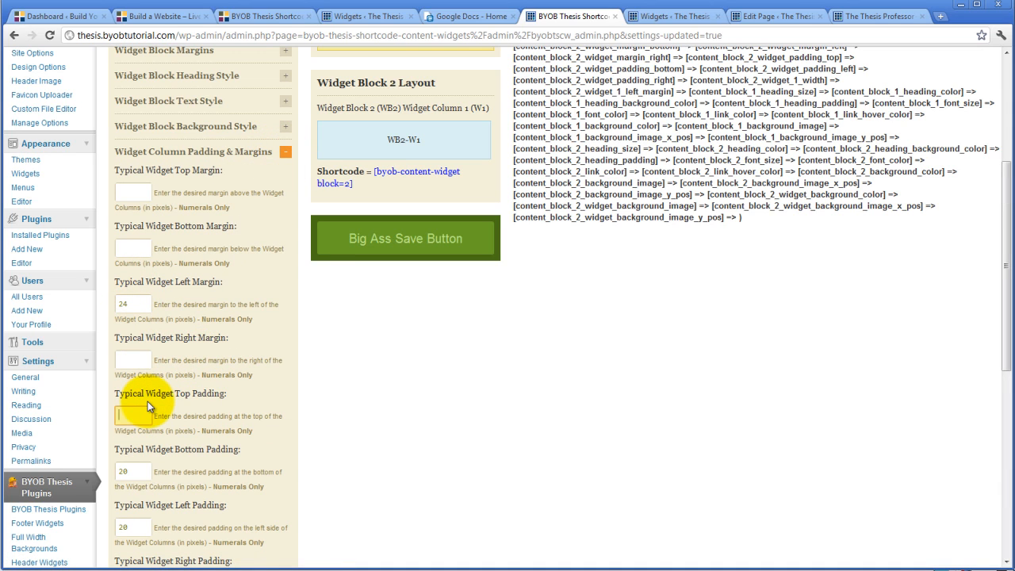
{"action": "left_click", "coordinate": [402, 248]}
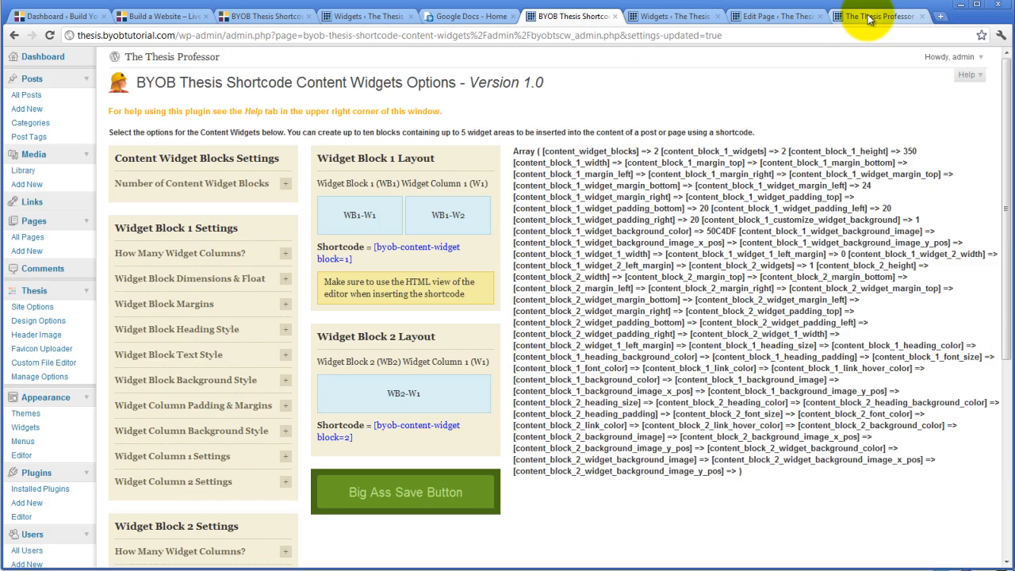
Reload the live home page and examine how the two content widget columns sit below the page text and beside the sidebar.
{"action": "left_click", "coordinate": [869, 16]}
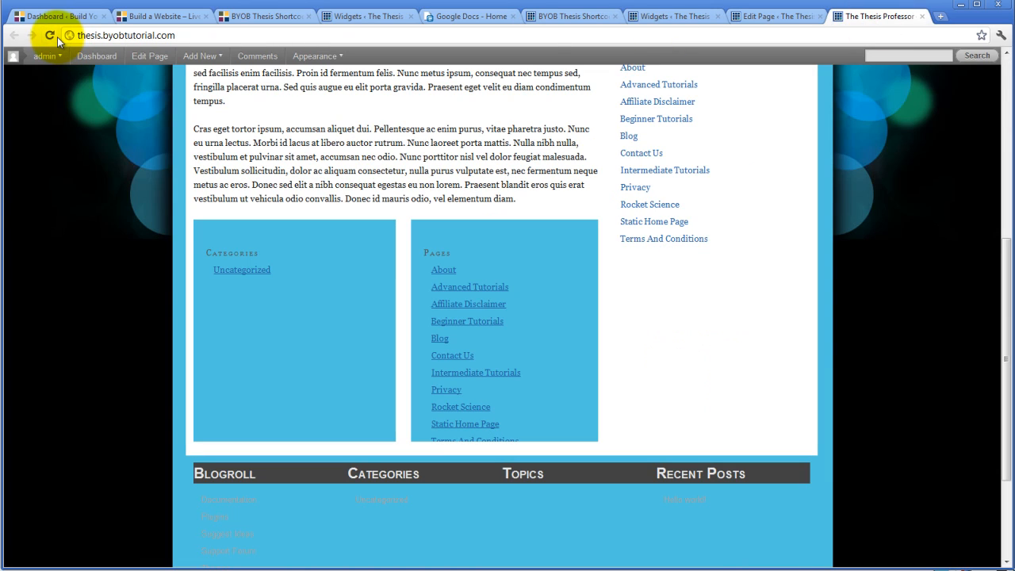
{"action": "left_click", "coordinate": [49, 35]}
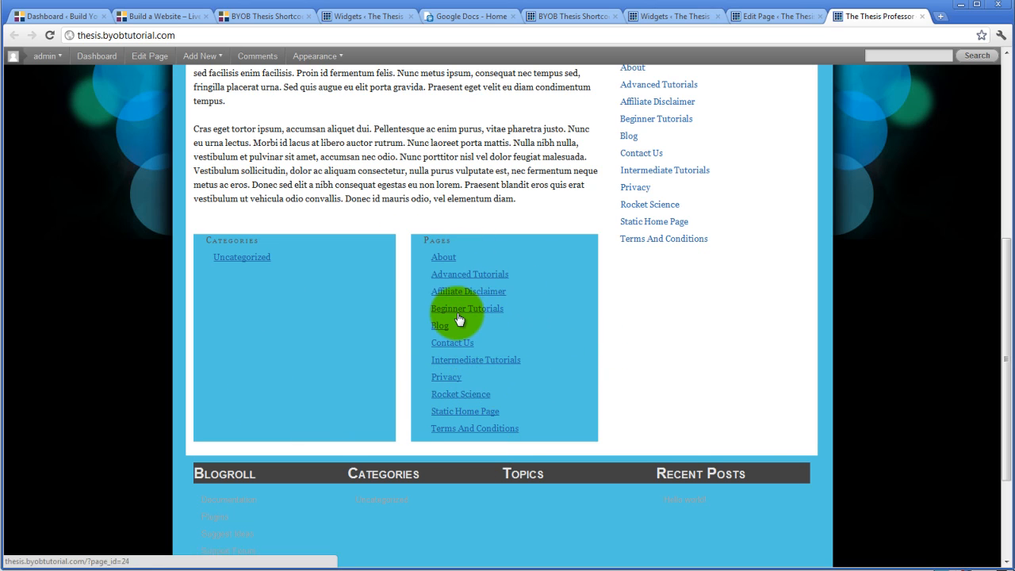
{"action": "scroll", "coordinate": [457, 319], "scroll_direction": "up", "scroll_amount": 1}
{"action": "scroll", "coordinate": [451, 355], "scroll_direction": "up", "scroll_amount": 4}
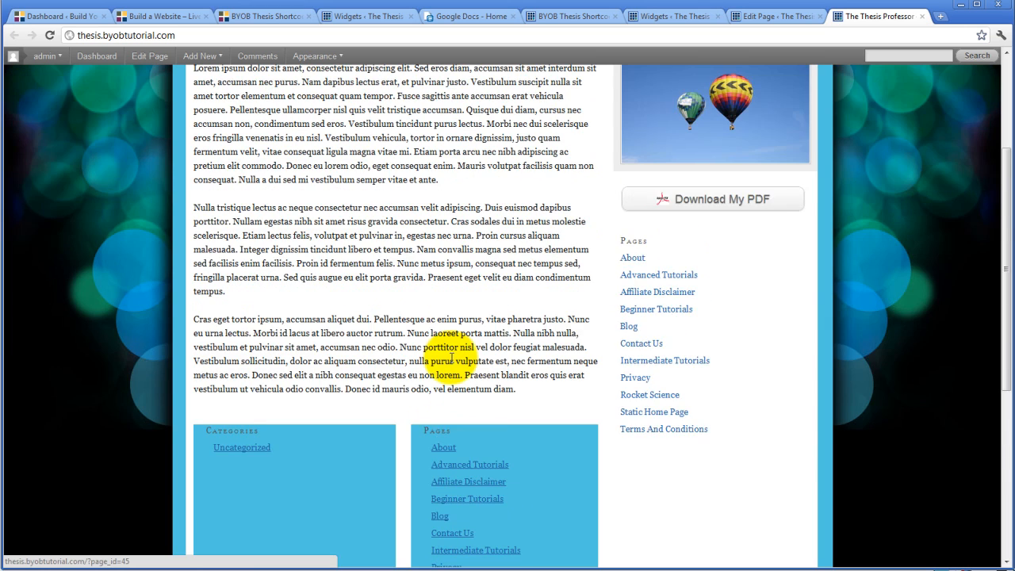
{"action": "scroll", "coordinate": [441, 227], "scroll_direction": "down", "scroll_amount": 3}
{"action": "scroll", "coordinate": [466, 362], "scroll_direction": "down", "scroll_amount": 2}
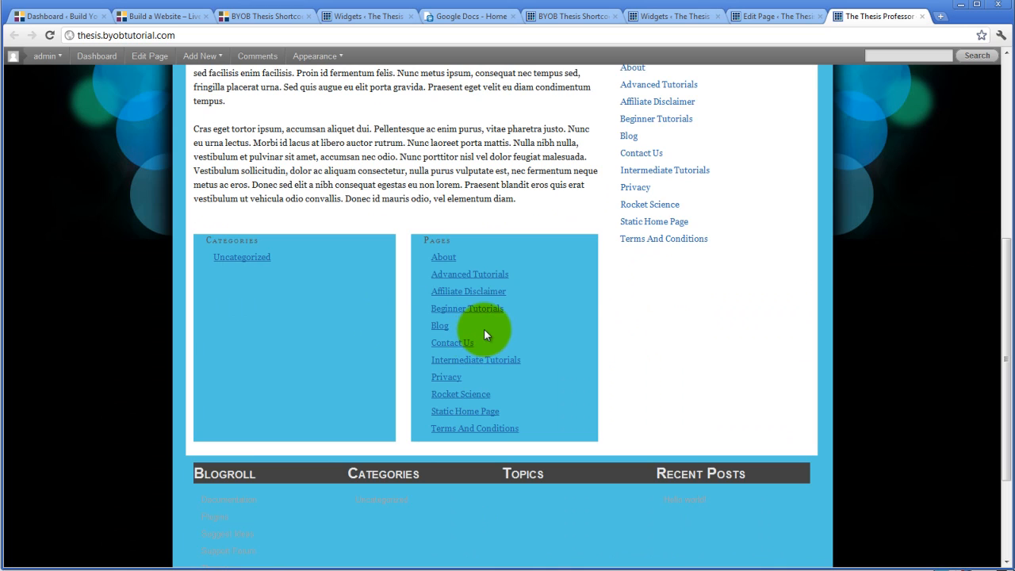
{"action": "scroll", "coordinate": [484, 328], "scroll_direction": "up", "scroll_amount": 4}
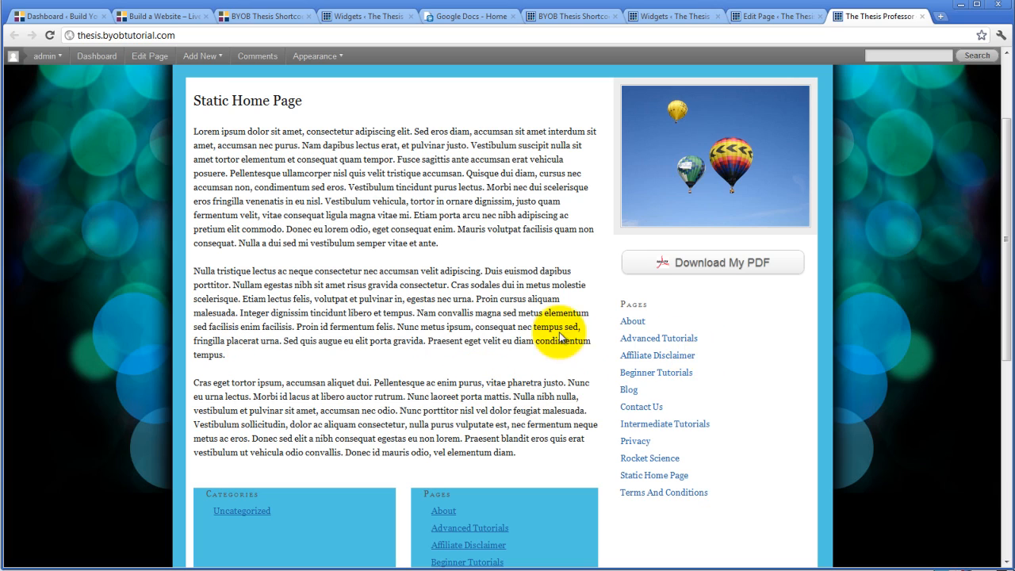
{"action": "scroll", "coordinate": [524, 379], "scroll_direction": "down", "scroll_amount": 3}
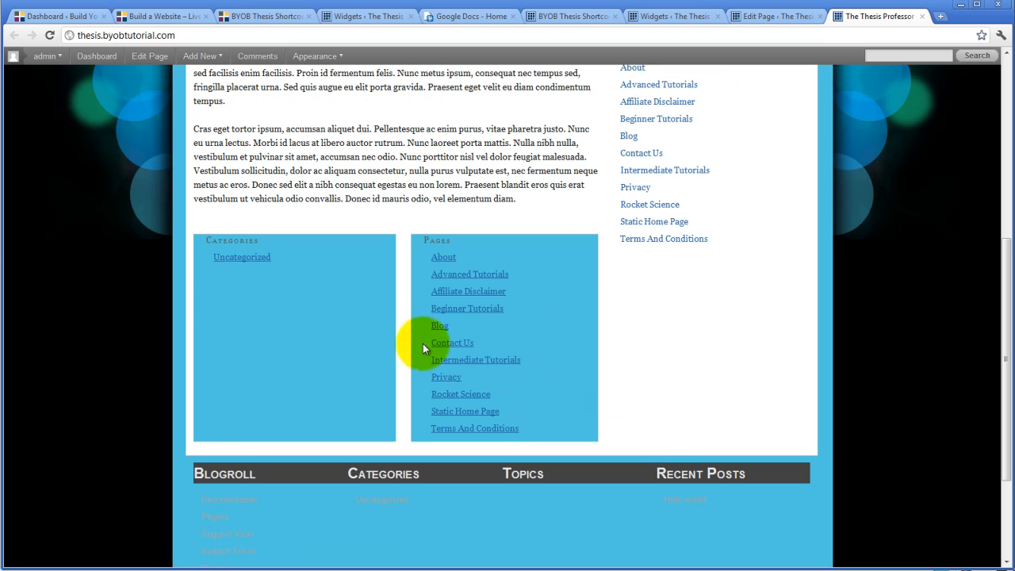
{"action": "left_click", "coordinate": [746, 17]}
{"action": "left_click", "coordinate": [869, 19]}
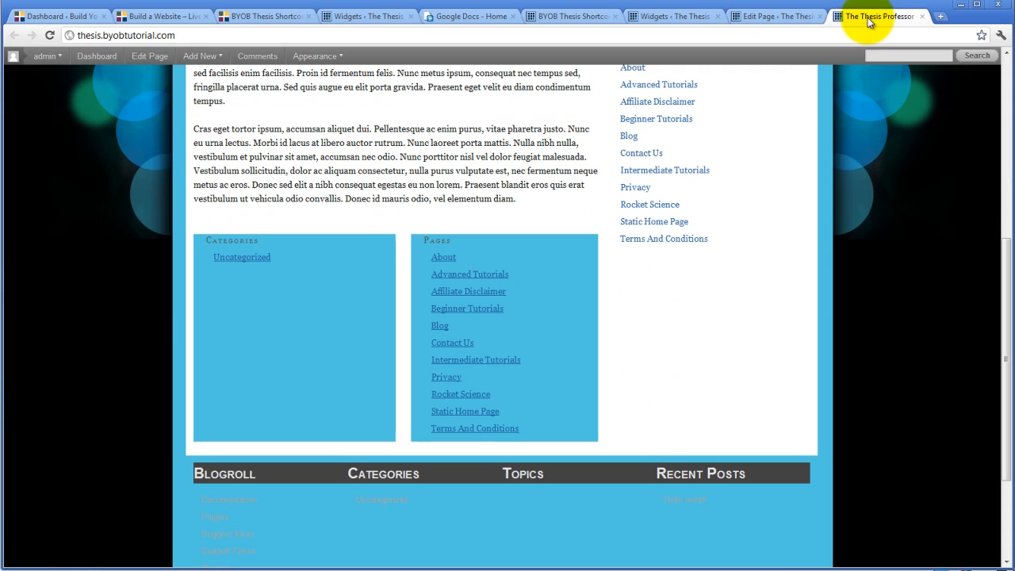
{"action": "scroll", "coordinate": [428, 346], "scroll_direction": "up", "scroll_amount": 5}
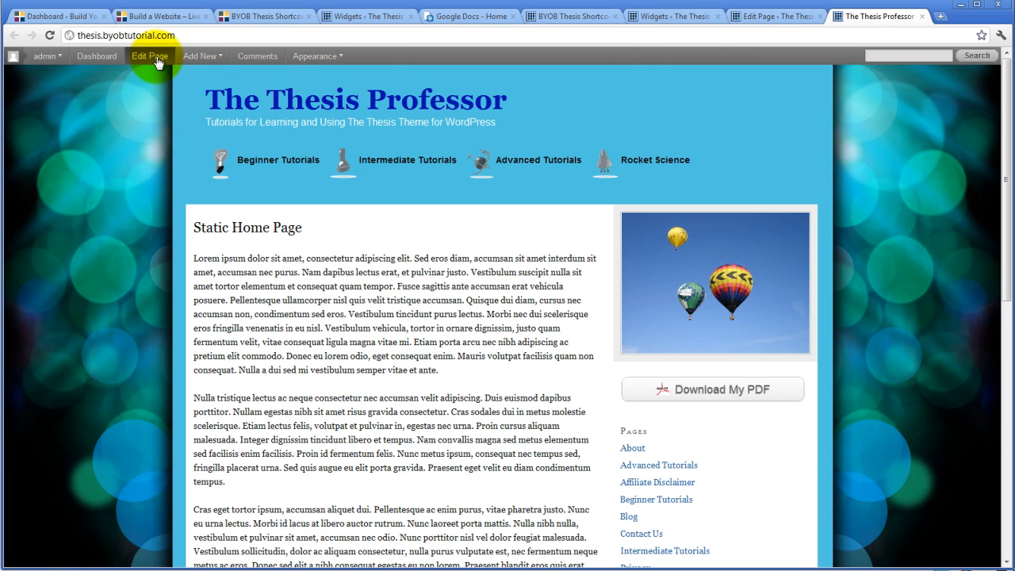
In the Static Home Page editor, insert the shortcode [byob-content-widget block=2] directly before the first paragraph and update the page.
{"action": "left_click", "coordinate": [764, 18]}
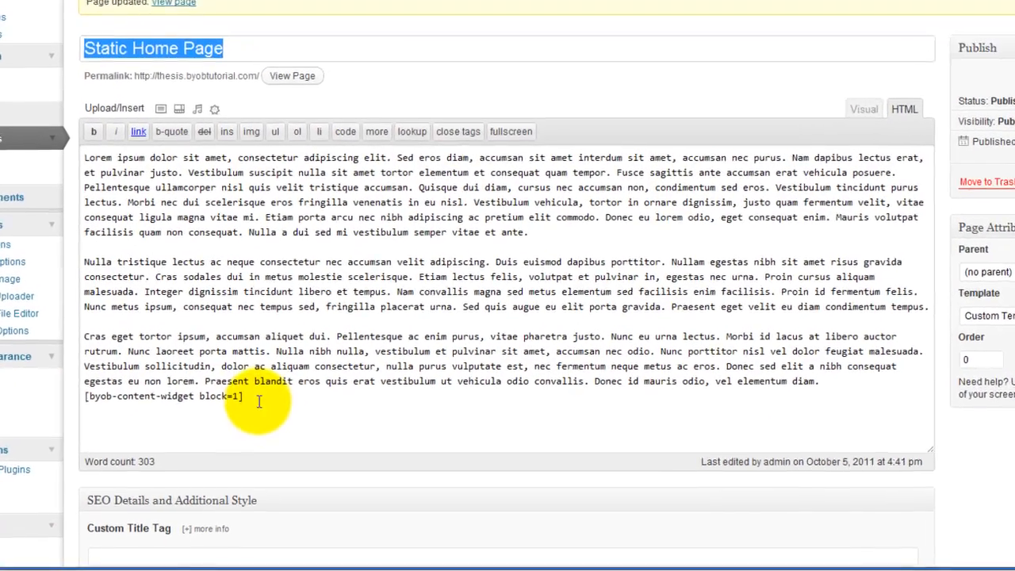
{"action": "left_click_drag", "start_coordinate": [84, 396], "coordinate": [247, 399]}
{"action": "key", "text": "ctrl+c"}
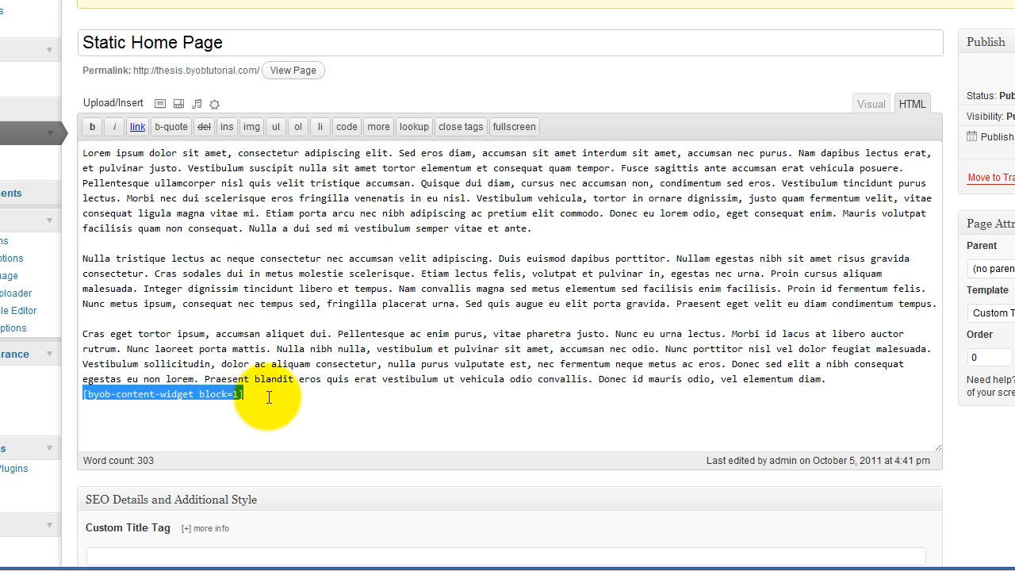
{"action": "left_click", "coordinate": [82, 153]}
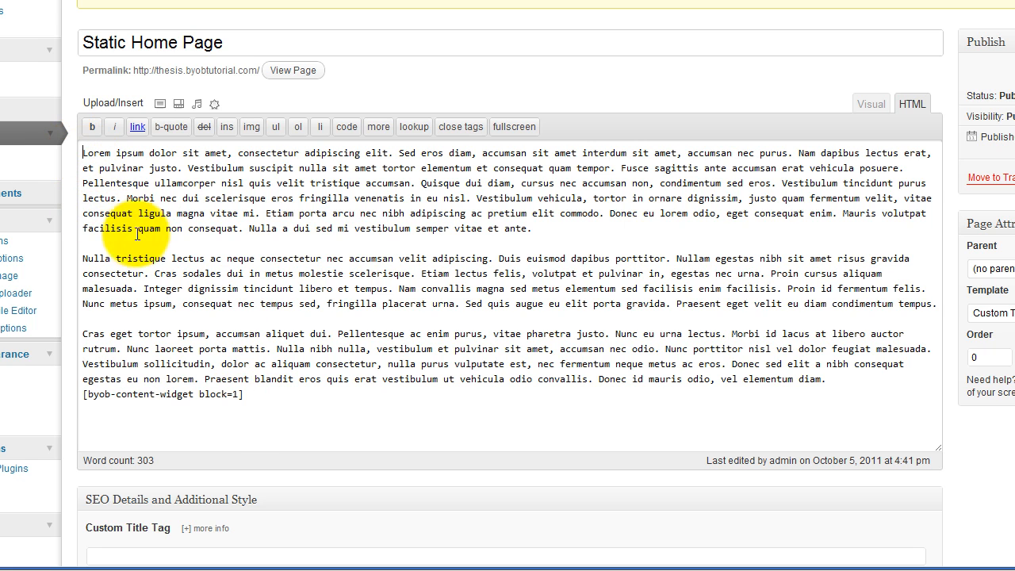
{"action": "key", "text": "ctrl+v"}
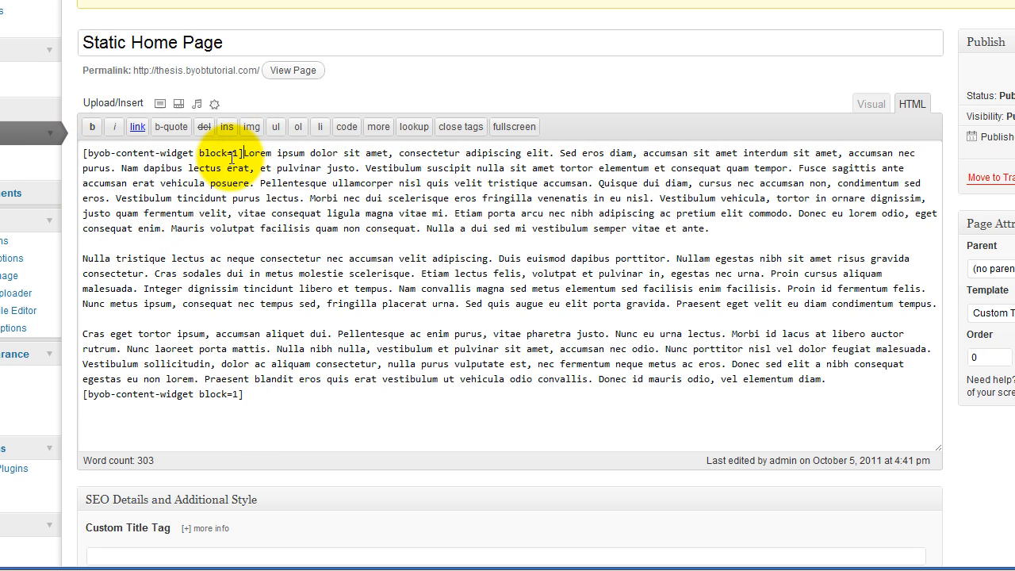
{"action": "left_click_drag", "start_coordinate": [232, 154], "coordinate": [240, 156]}
{"action": "type", "text": "2"}
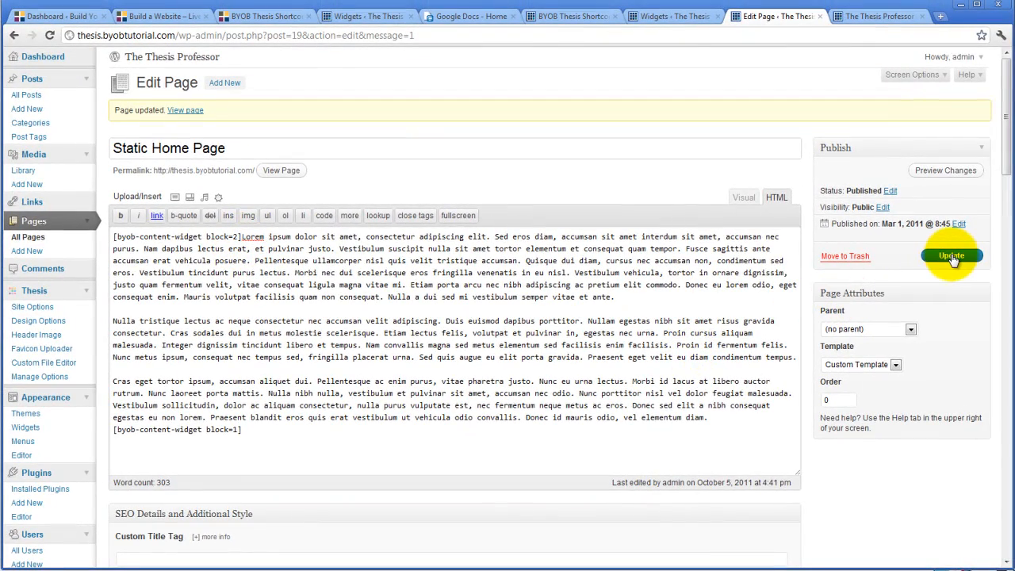
{"action": "left_click", "coordinate": [952, 258]}
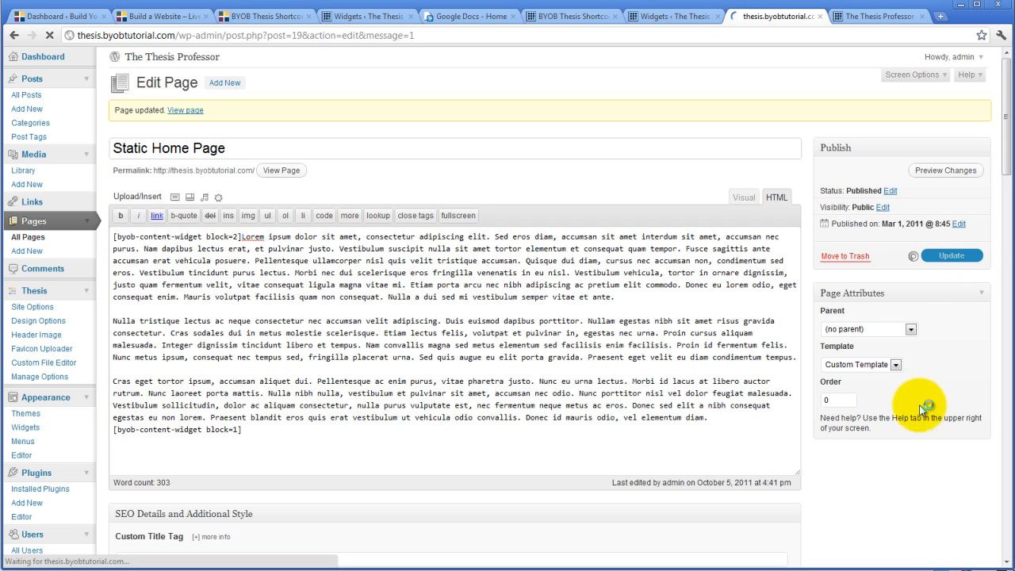
Switch the Static Home Page's template to No Sidebars and update the page.
{"action": "left_click", "coordinate": [897, 364]}
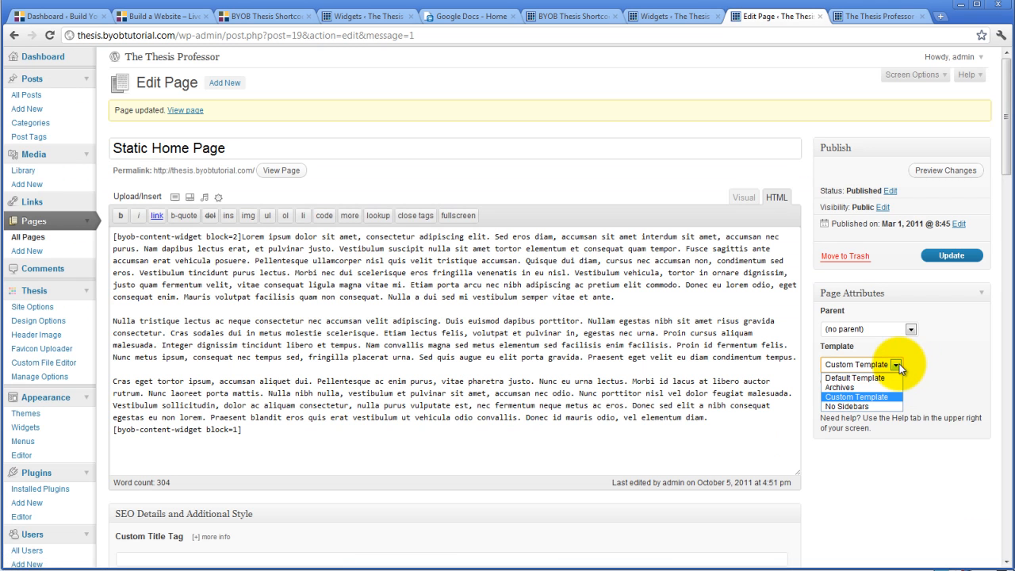
{"action": "left_click", "coordinate": [855, 406]}
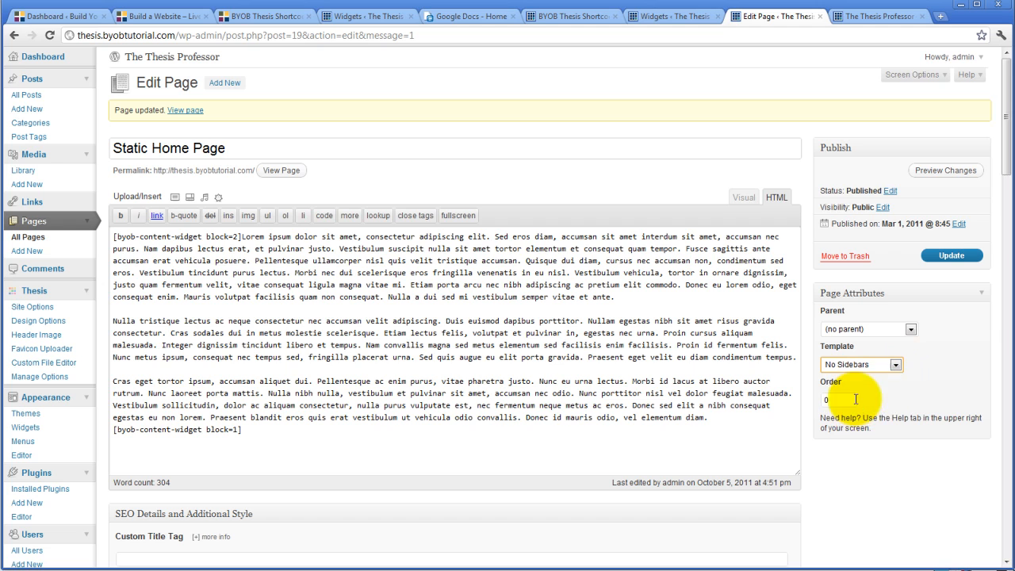
{"action": "left_click", "coordinate": [950, 256]}
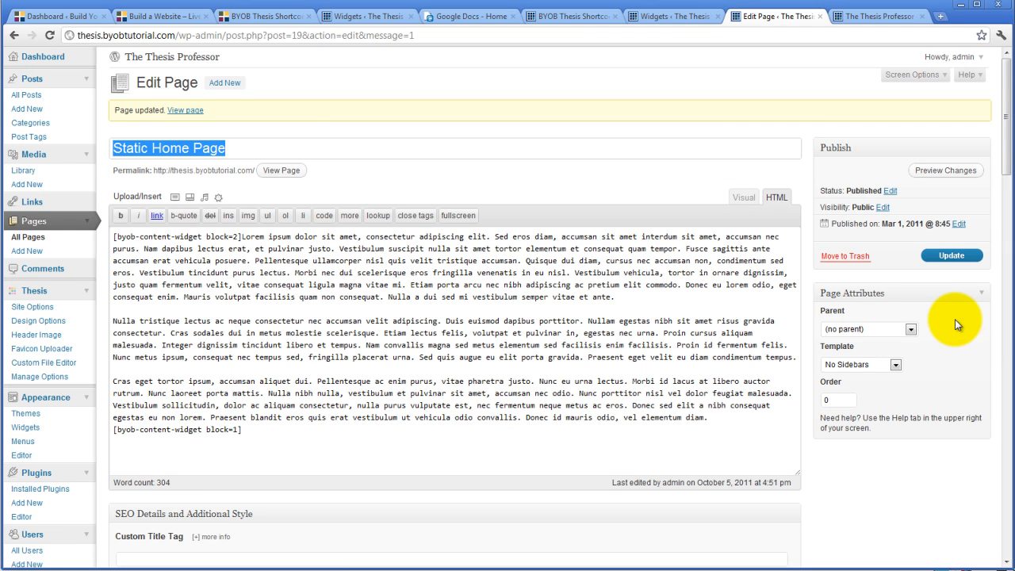
Reload the live home page and examine both widget blocks, above and below the text, in the layout without sidebars.
{"action": "left_click", "coordinate": [875, 18]}
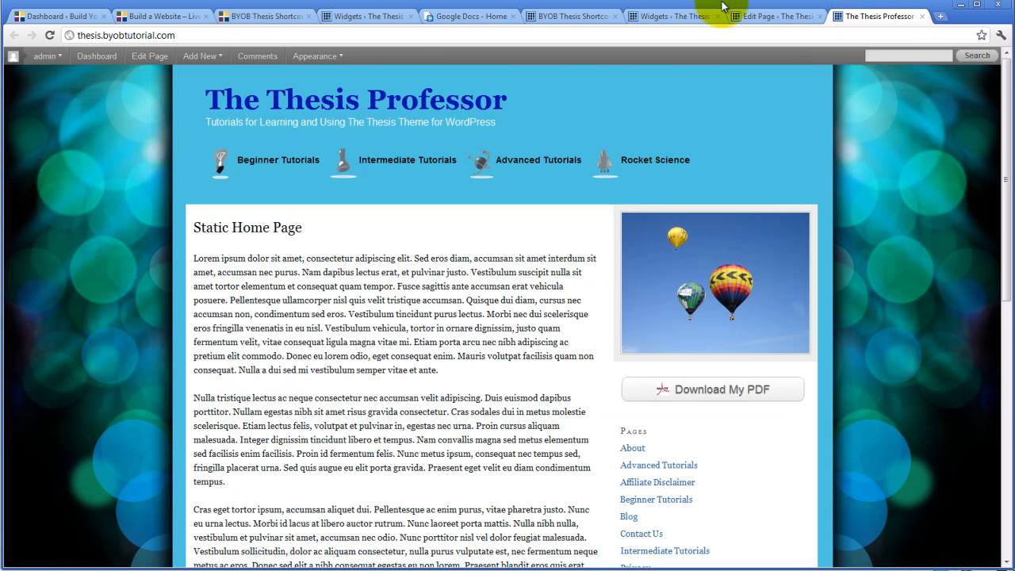
{"action": "left_click", "coordinate": [49, 36]}
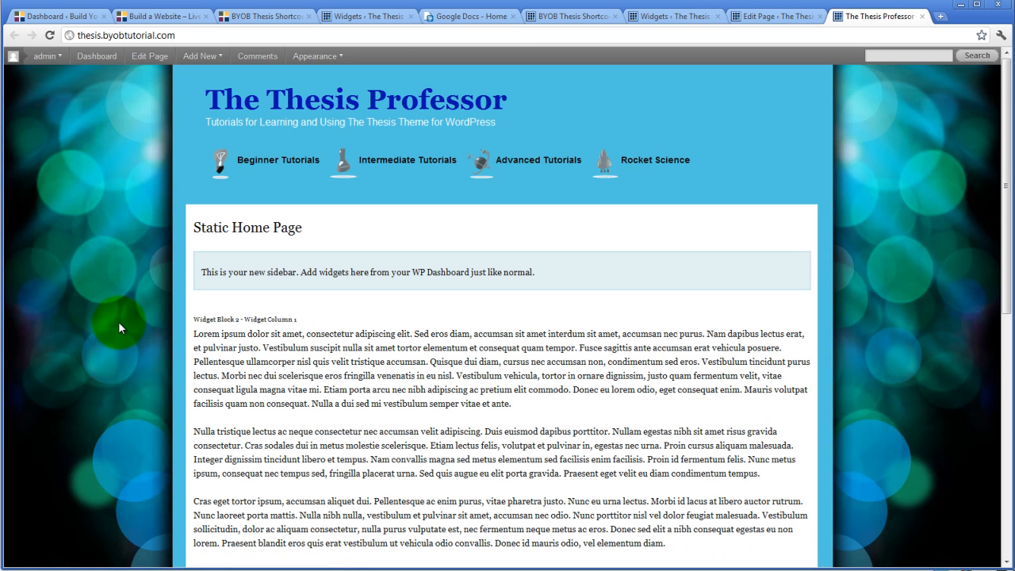
{"action": "scroll", "coordinate": [118, 322], "scroll_direction": "down", "scroll_amount": 5}
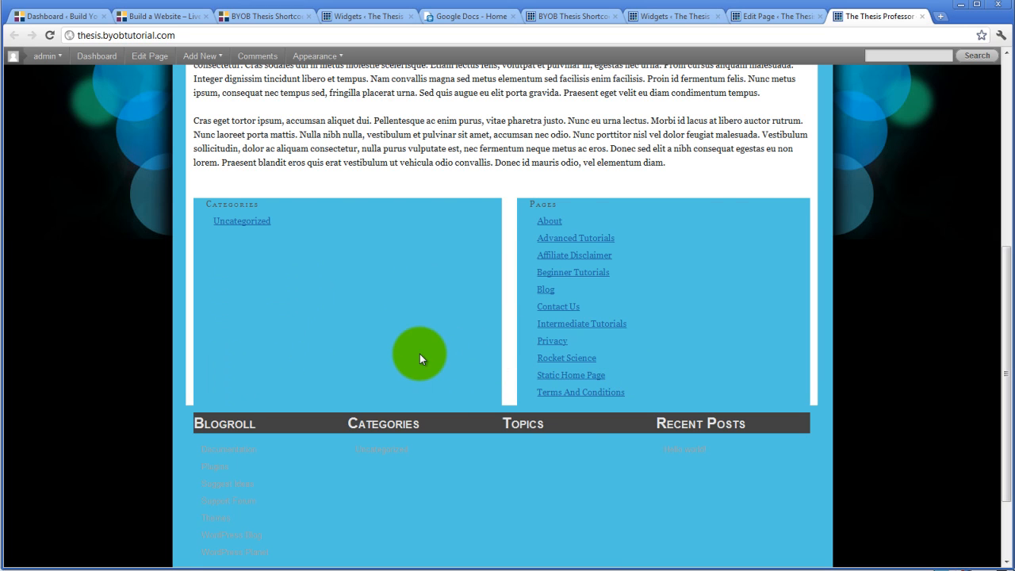
{"action": "scroll", "coordinate": [419, 354], "scroll_direction": "up", "scroll_amount": 2}
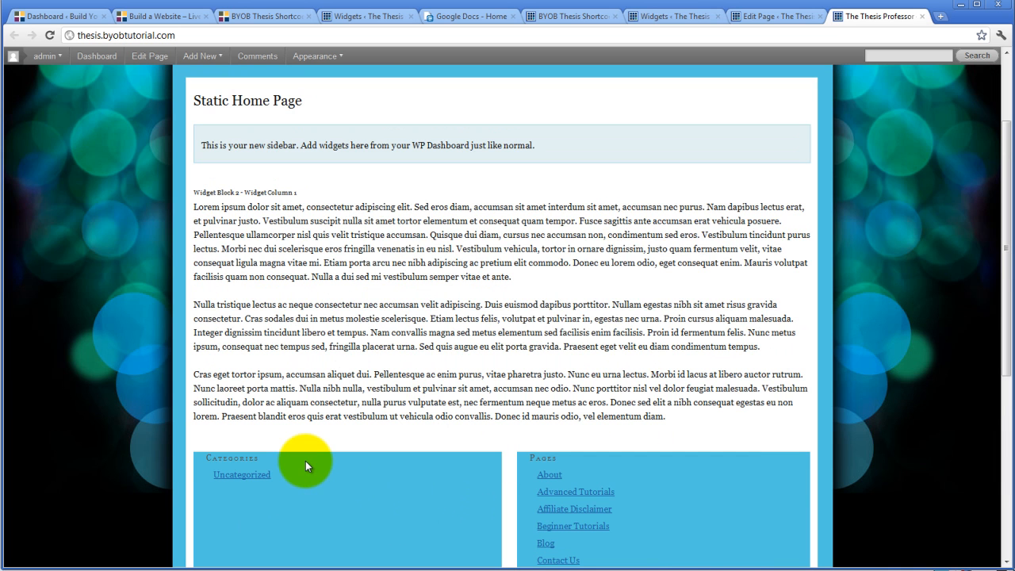